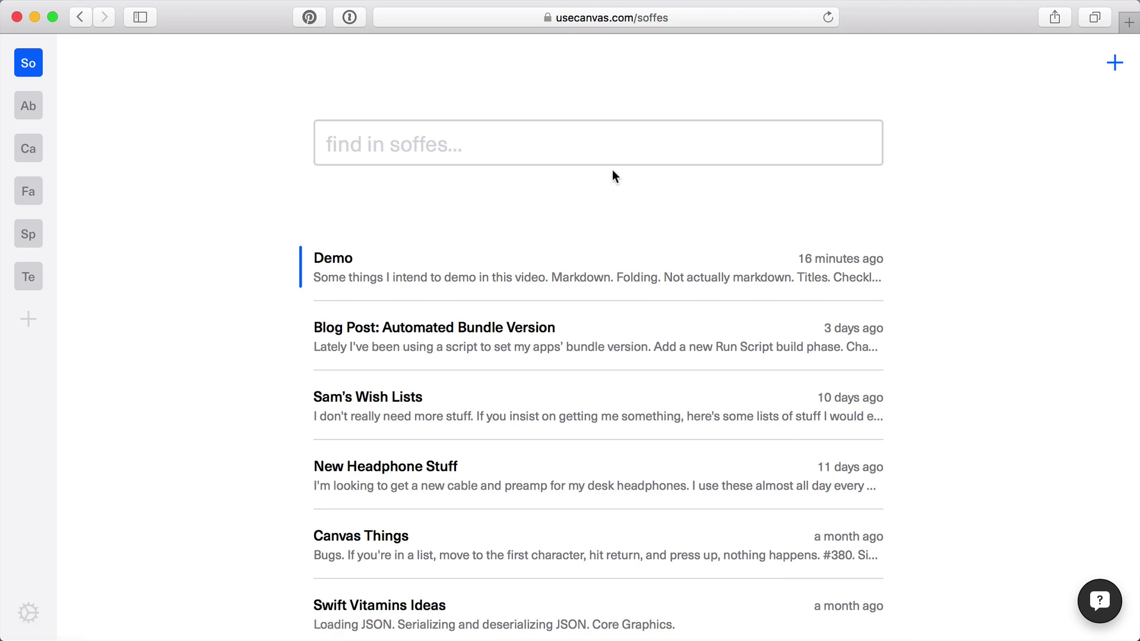
- Create a new canvas titled 'New Demo' from the find field, correcting the mistyped text
click(611, 147)
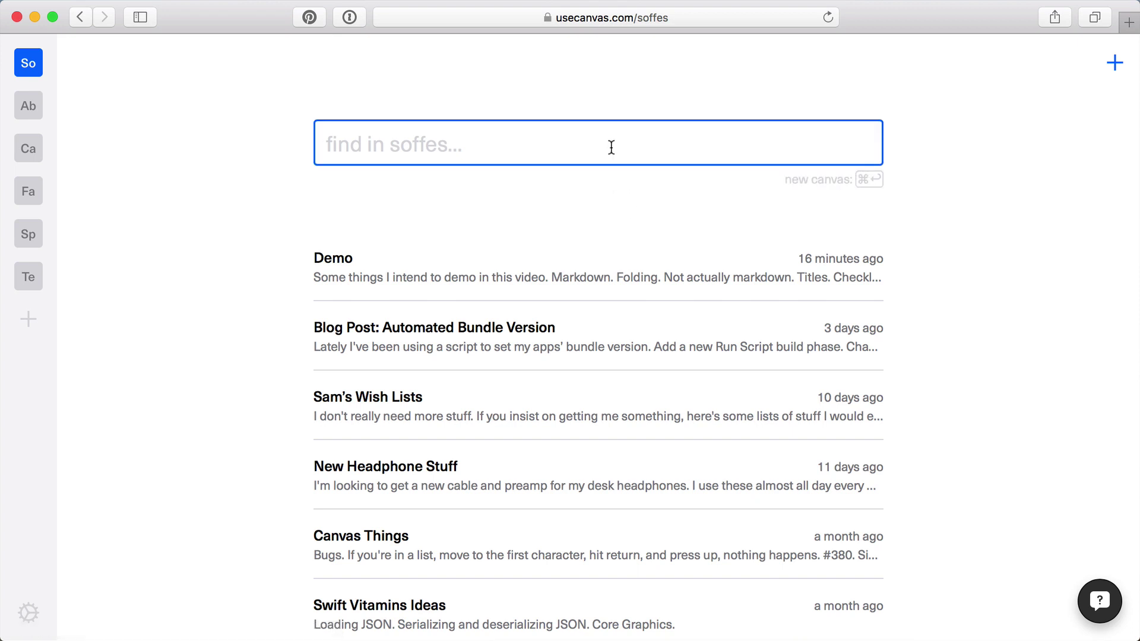
text(demo)
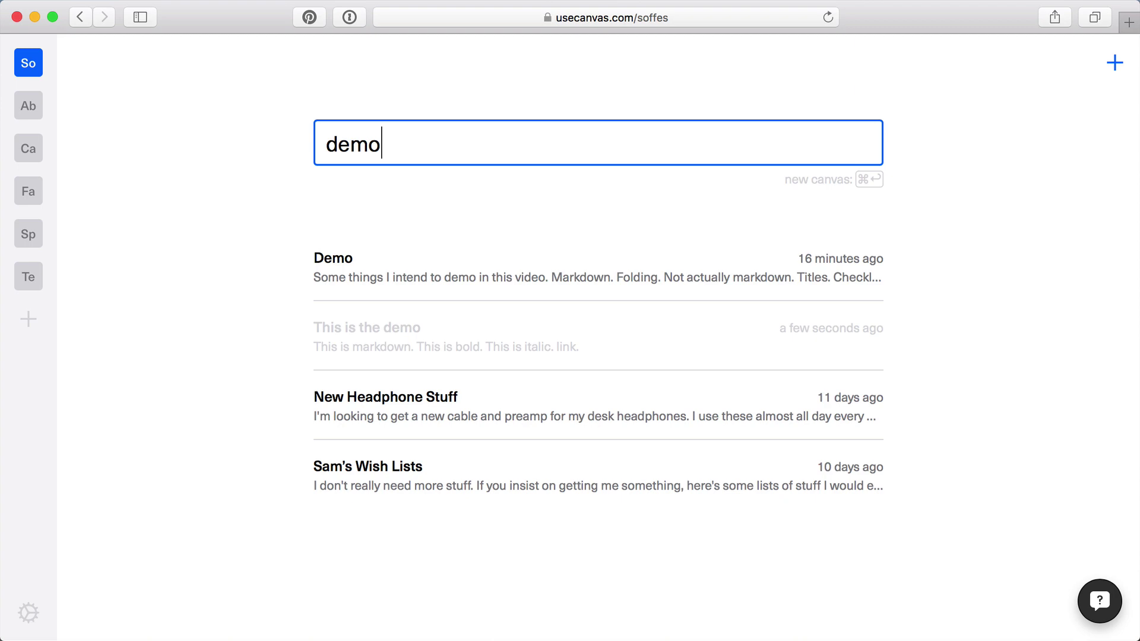
key(super+a)
text(T)
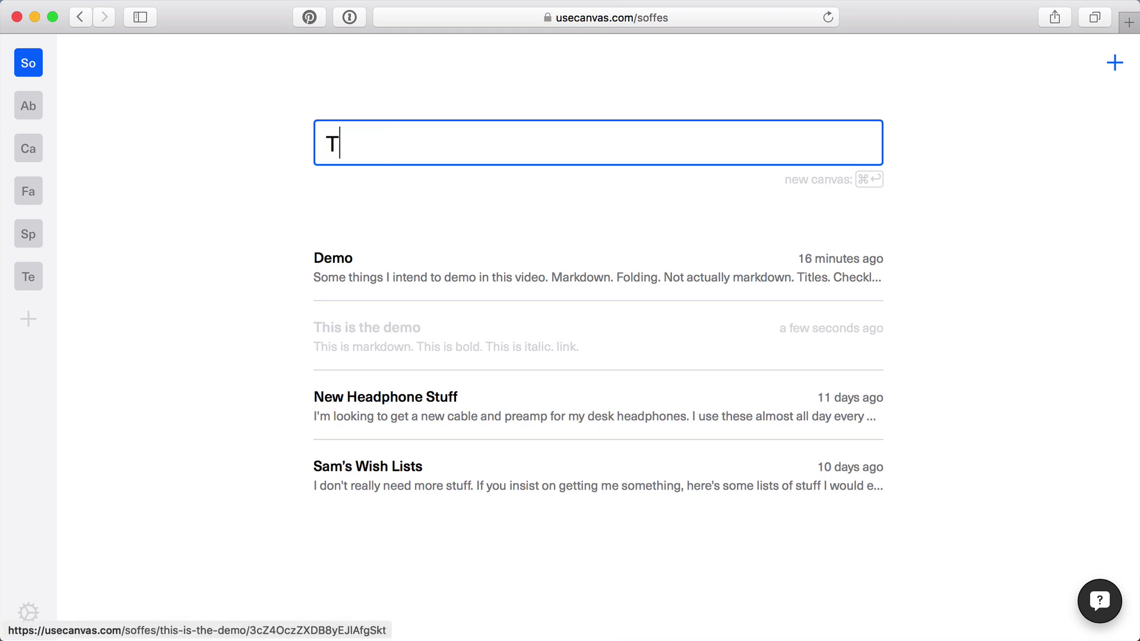
text(ih)
key(BackSpace)
key(BackSpace)
key(BackSpace)
text(New)
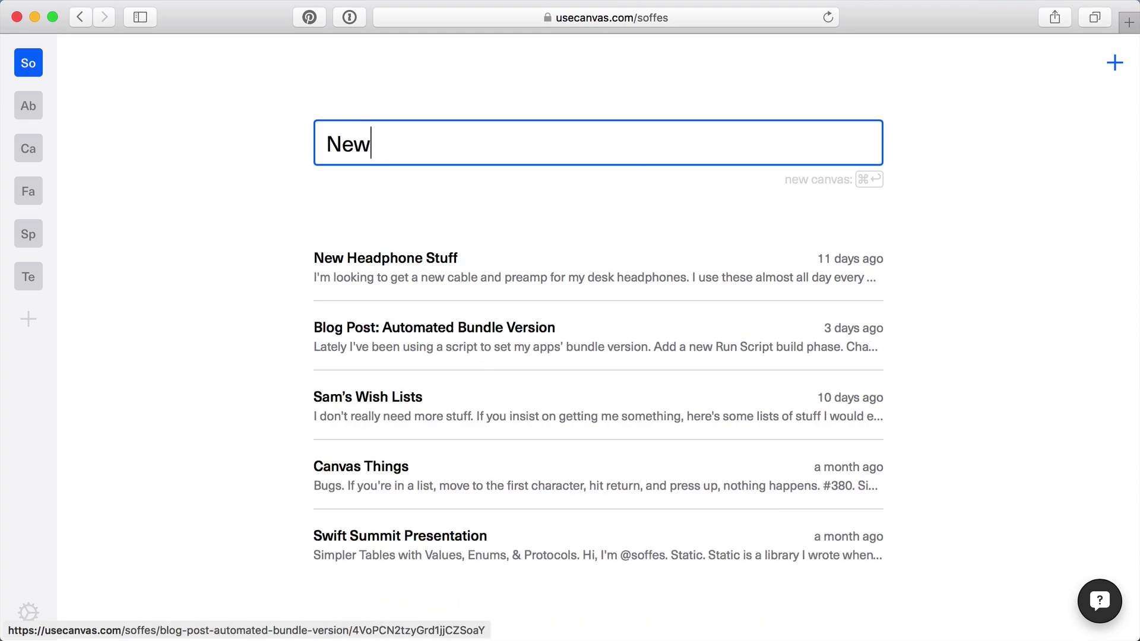
text( Demo)
key(super+Return)
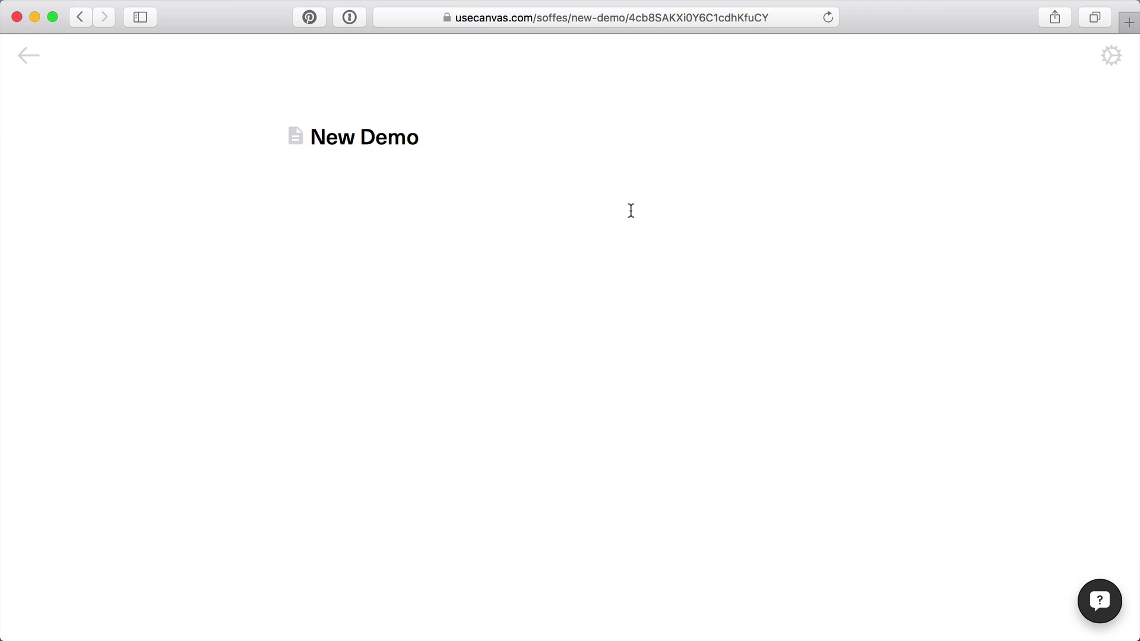
text(This is markdio)
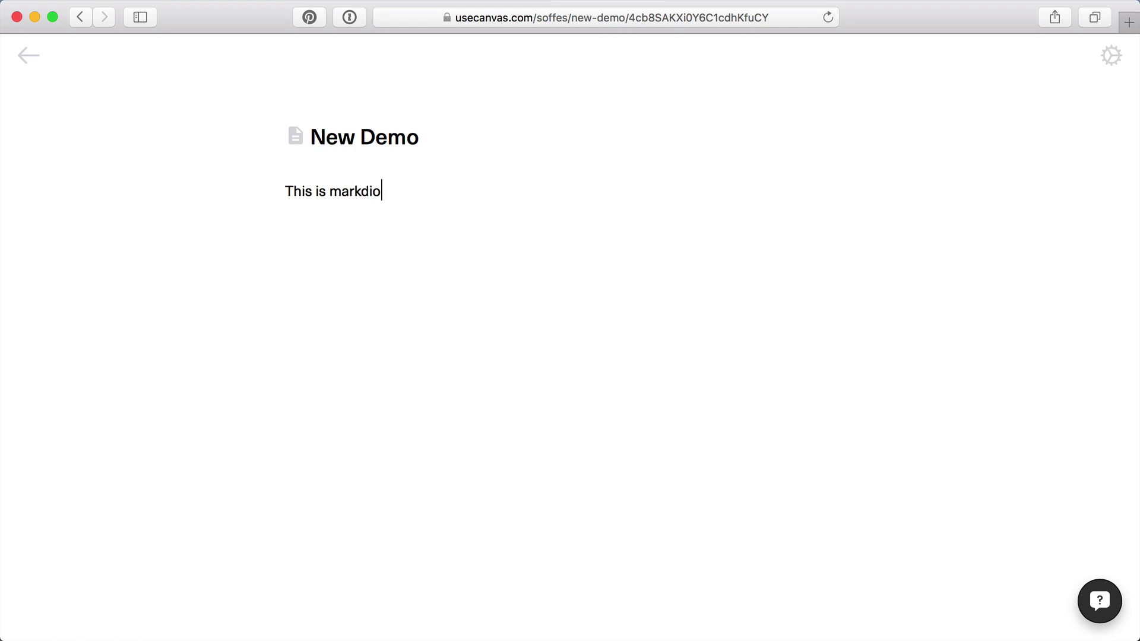
text(w)
- Type 'This is markdown. Canvas is a tool for teams of nerds.', fixing the misspelled 'markdown'
key(BackSpace)
key(BackSpace)
key(BackSpace)
text(own.)
text( Canvas is a to)
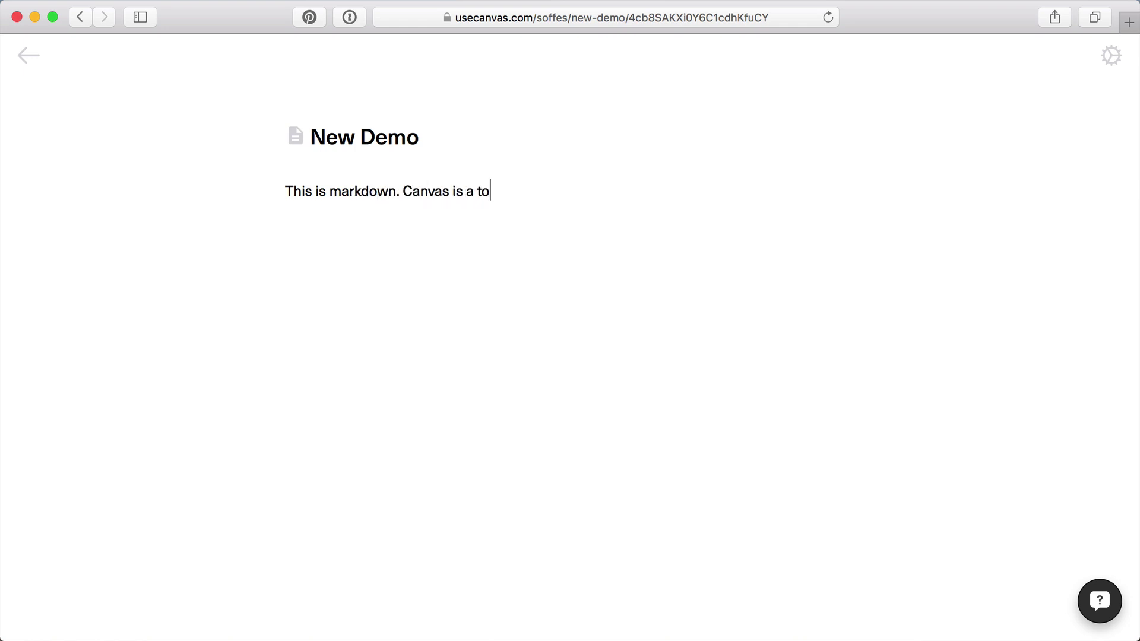
text(ol for teams of ne)
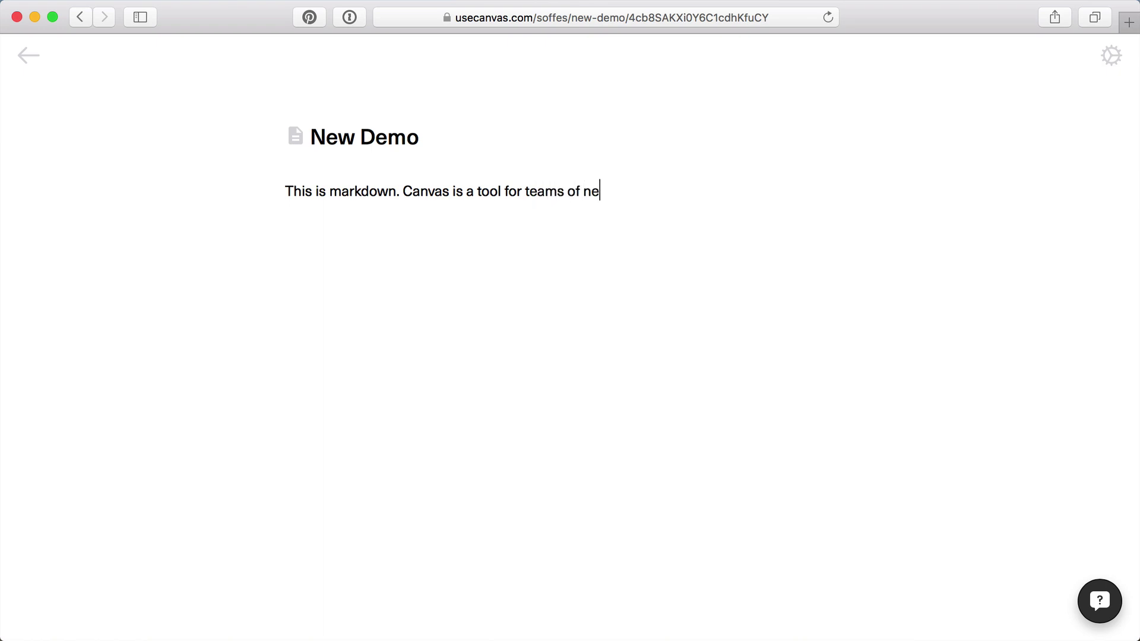
text(rds )
text(.)
- Wrap 'nerds' in ** markers, clean up stray characters, and return to the paragraph end
key(alt+Left)
text(**)
key(alt+Right)
text(**)
click(610, 188)
click(590, 191)
key(shift+Home)
key(shift+Right)
key(shift+Right)
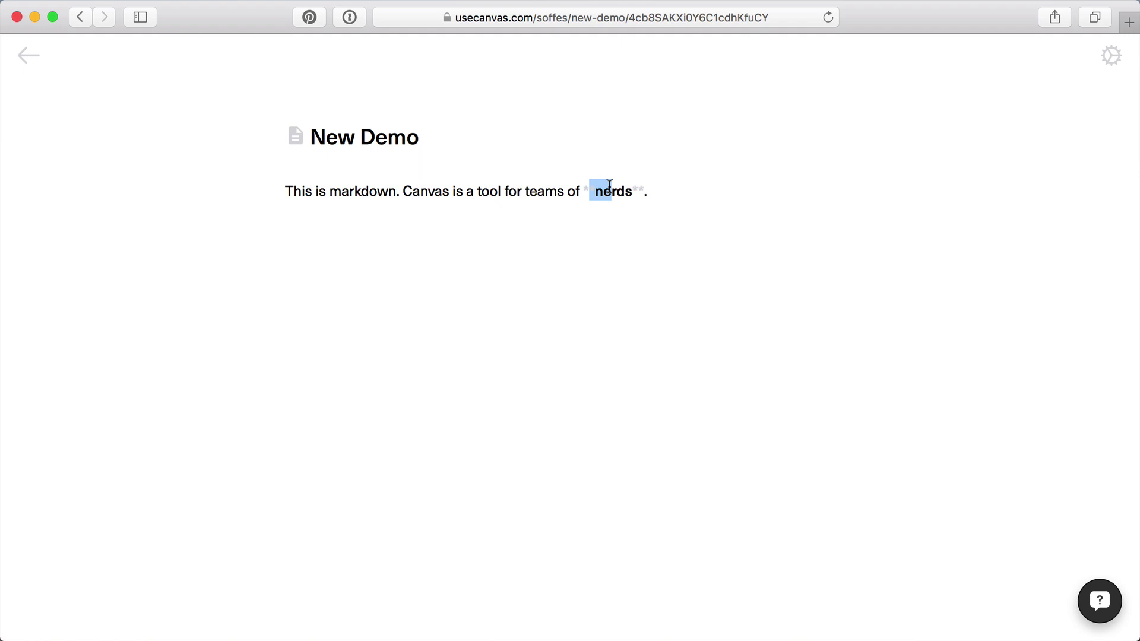
click(545, 191)
click(595, 191)
text(\)
key(BackSpace)
key(BackSpace)
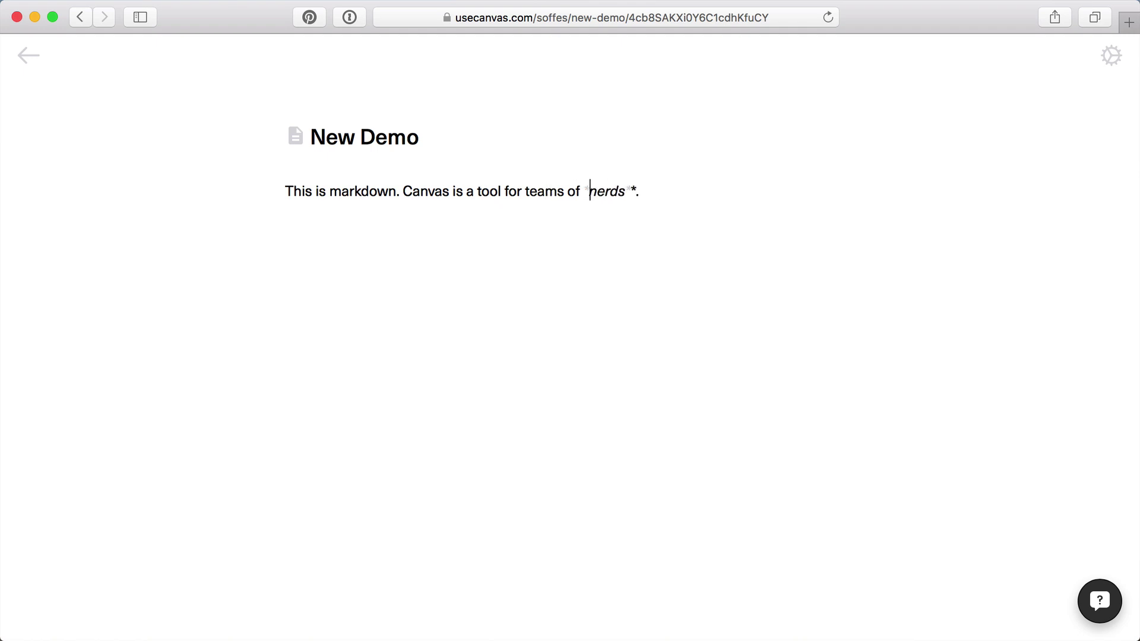
text(*)
key(End)
text(This is)
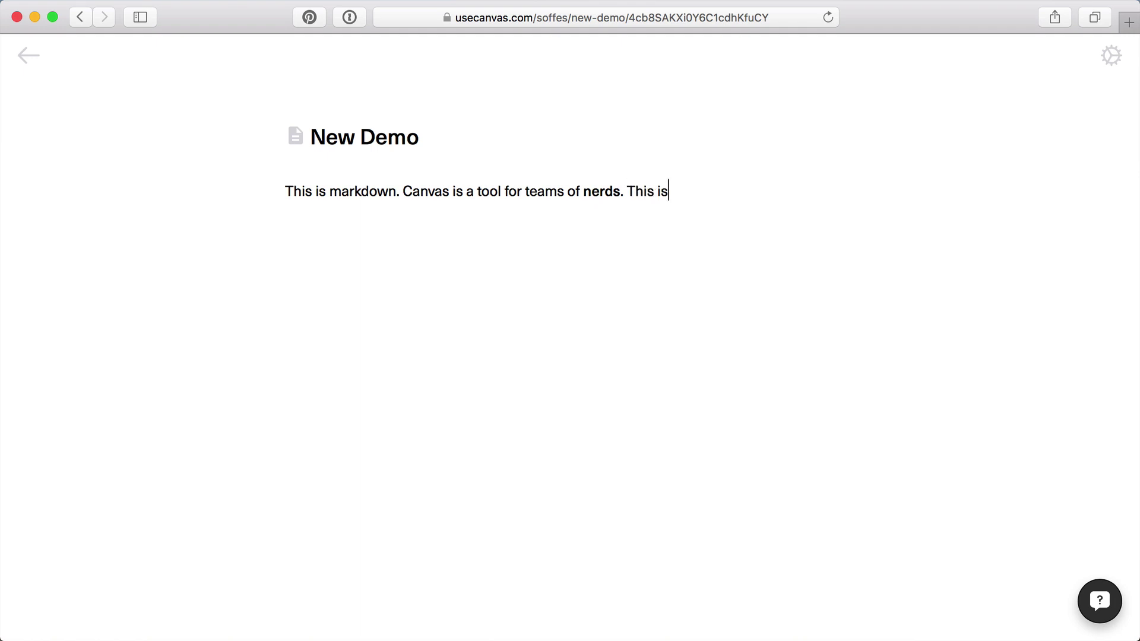
text( *iatlic)
key(alt+shift+Left)
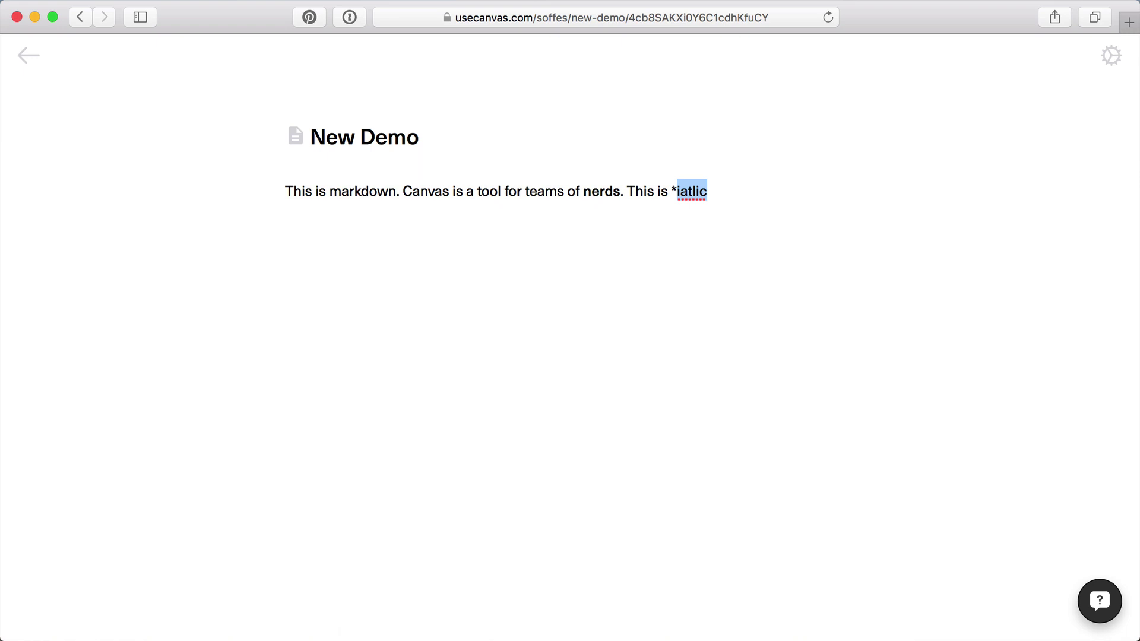
text(italic*. )
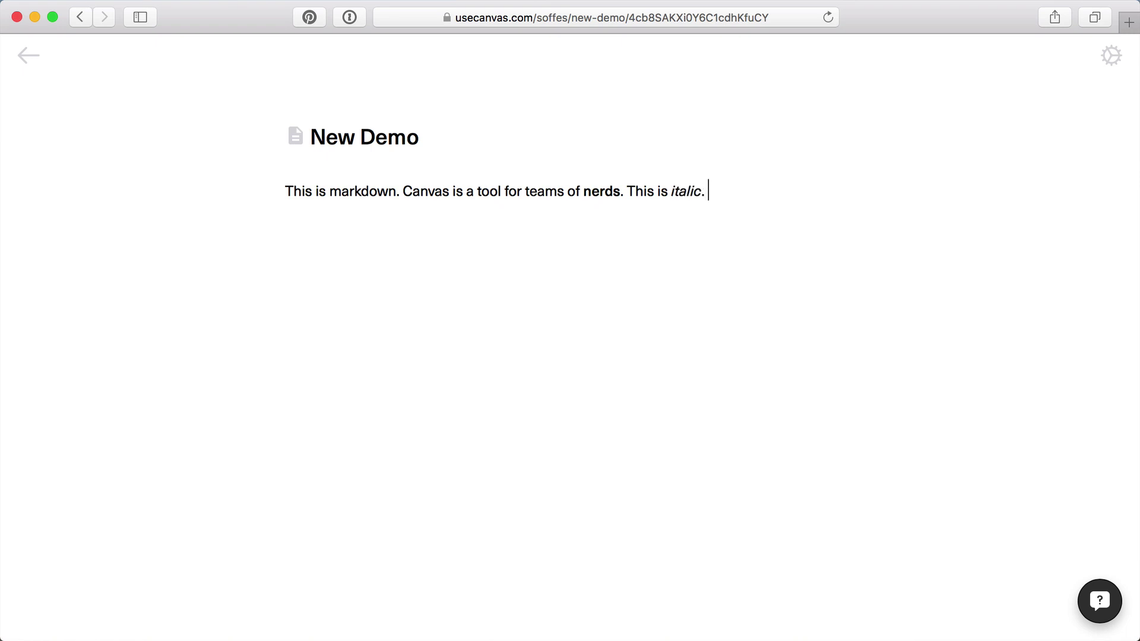
text( Links of )
text([course]*()
key(BackSpace)
key(BackSpace)
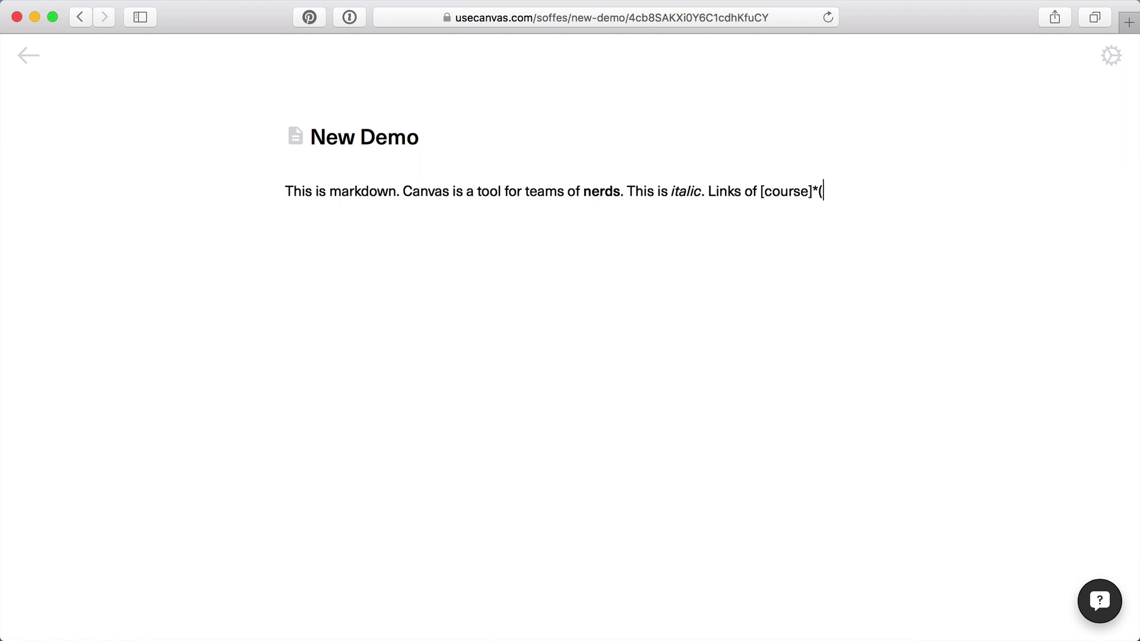
text((http://soff)
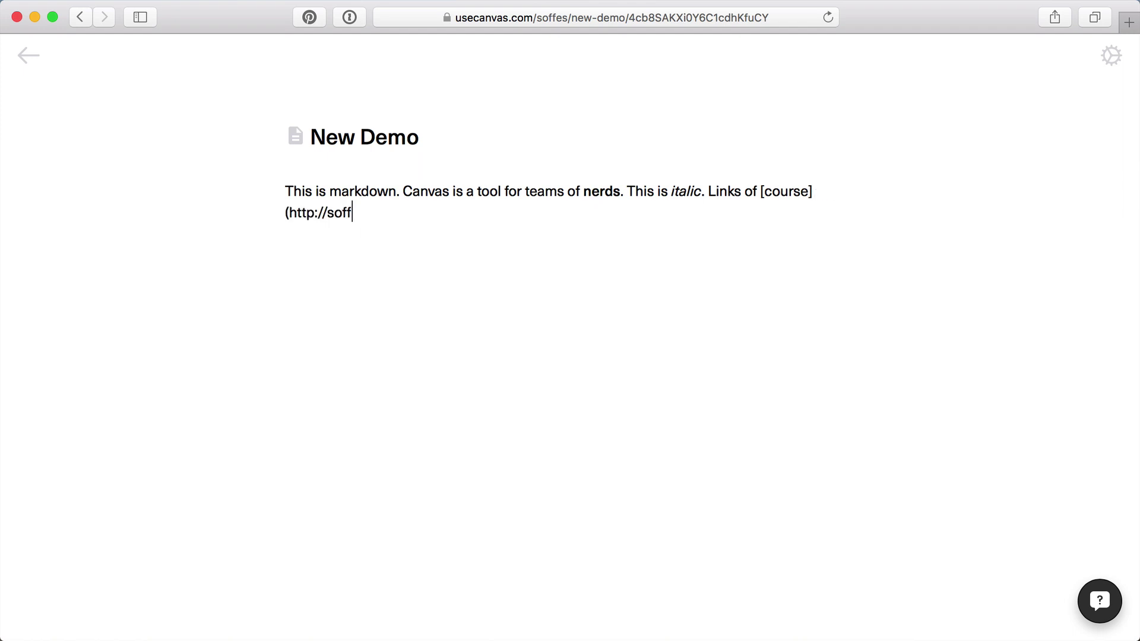
text(es)
key(BackSpace)
key(BackSpace)
text(.)
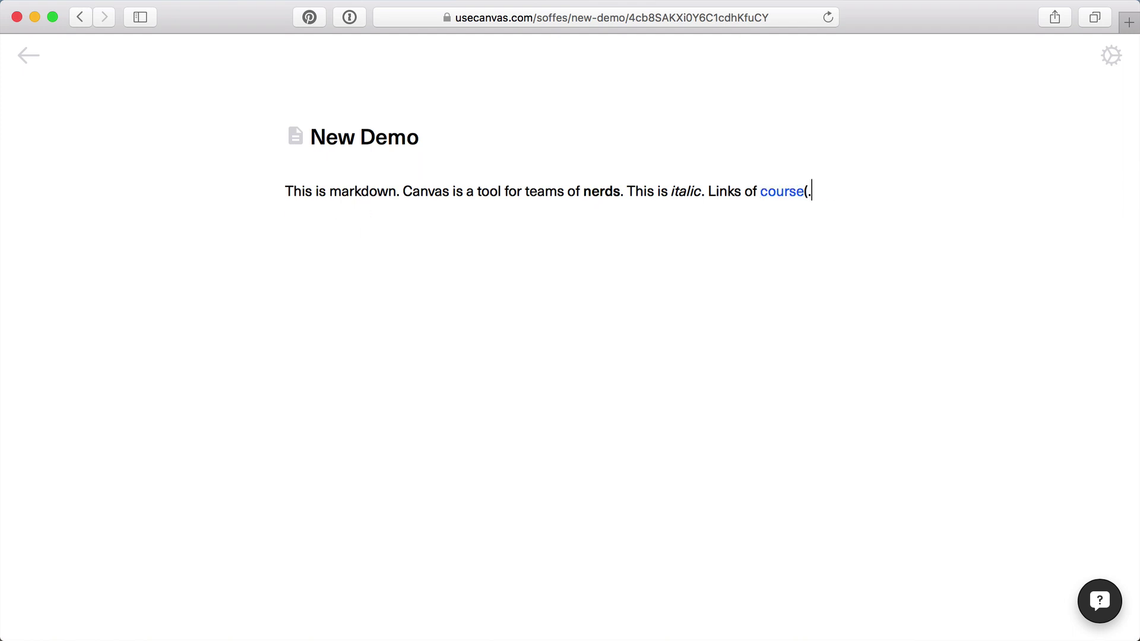
text(es)))
key(BackSpace)
text(.)
key(Left)
key(Left)
key(Left)
key(Right)
key(Right)
key(Right)
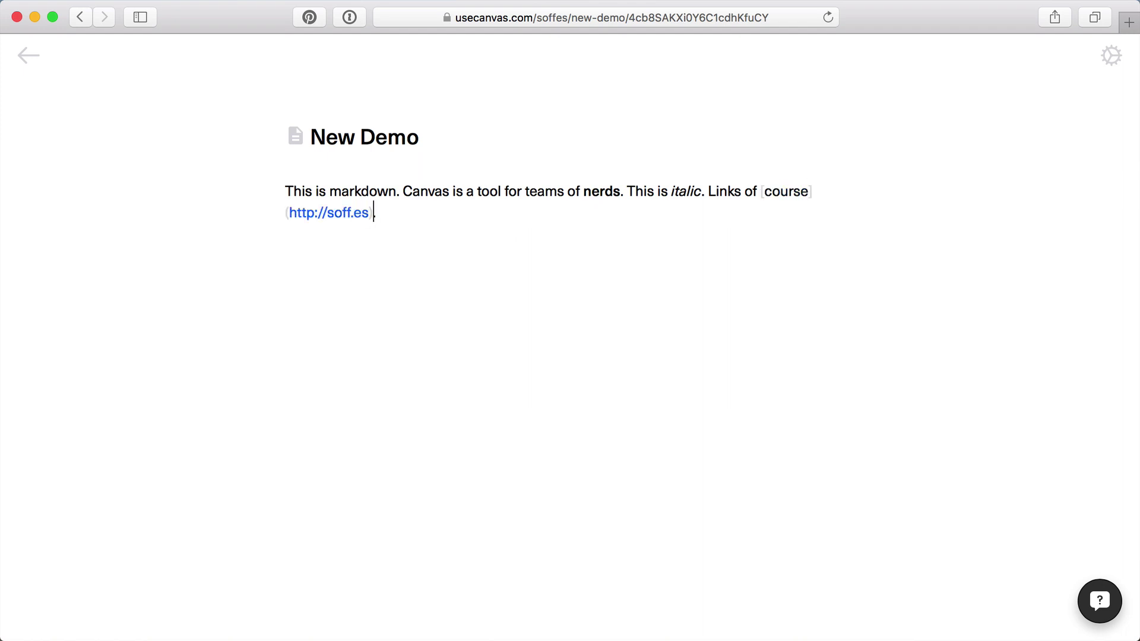
key(Right)
key(super+a)
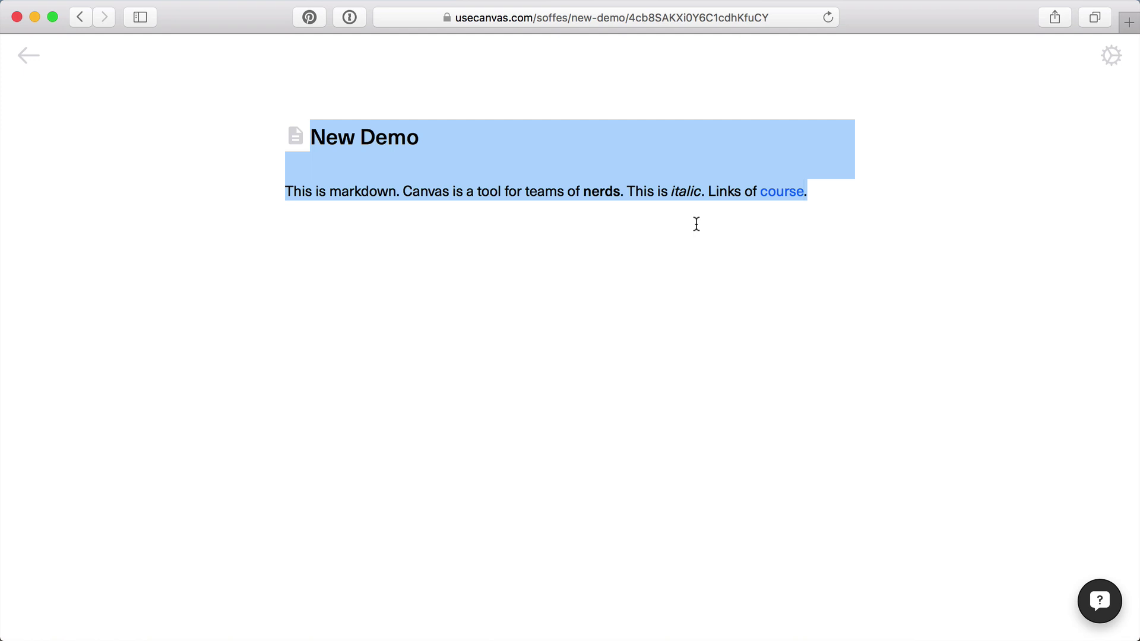
click(642, 301)
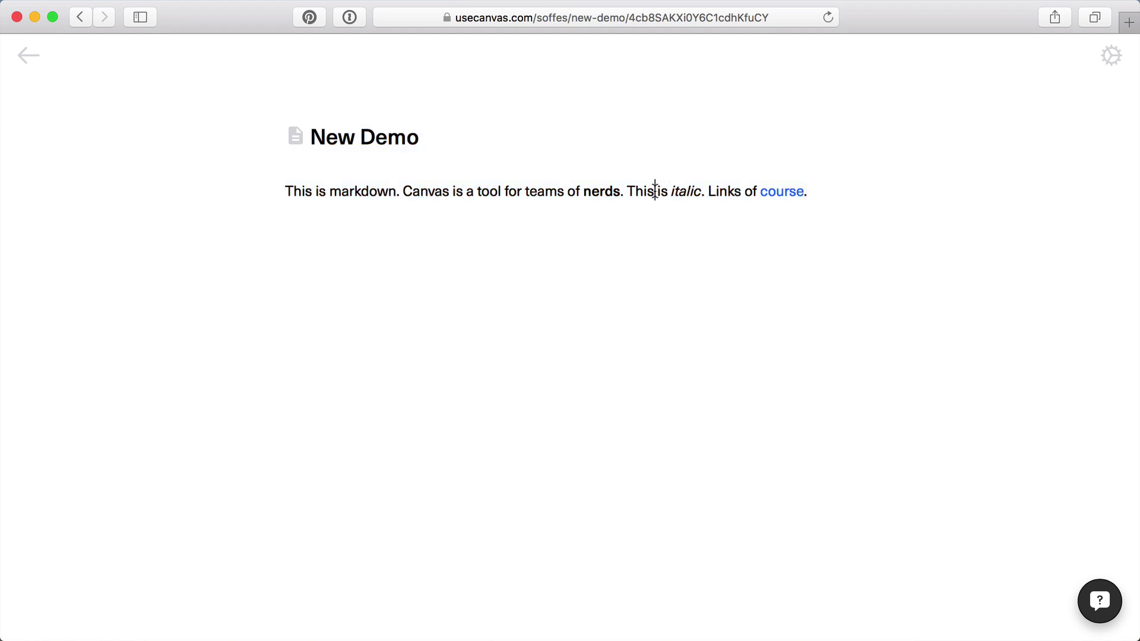
drag(656, 191, 687, 191)
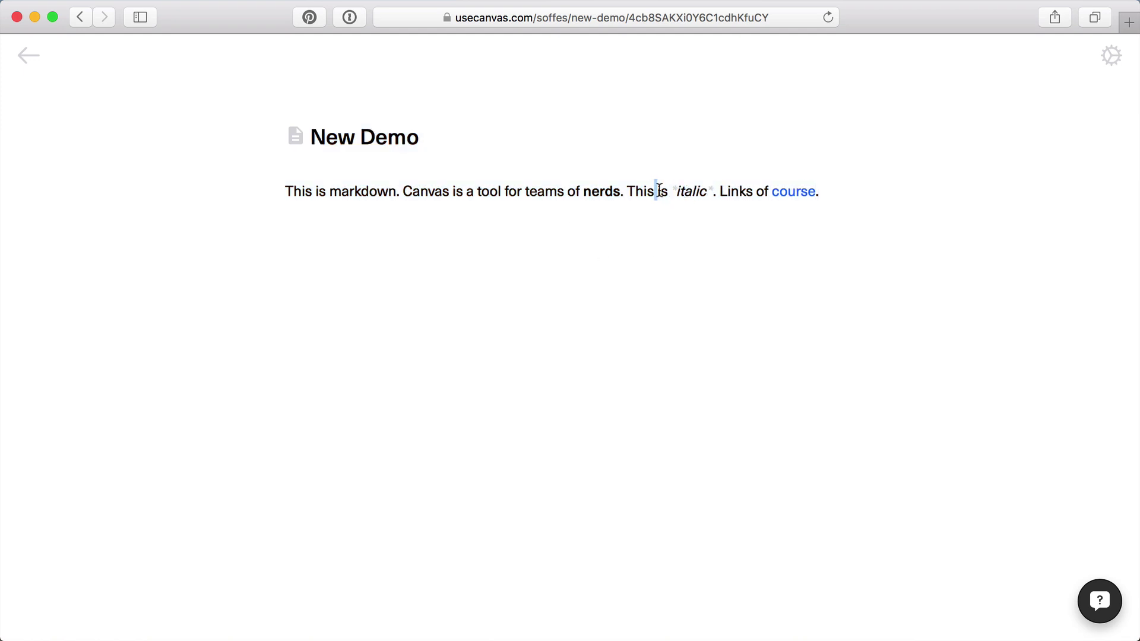
click(659, 222)
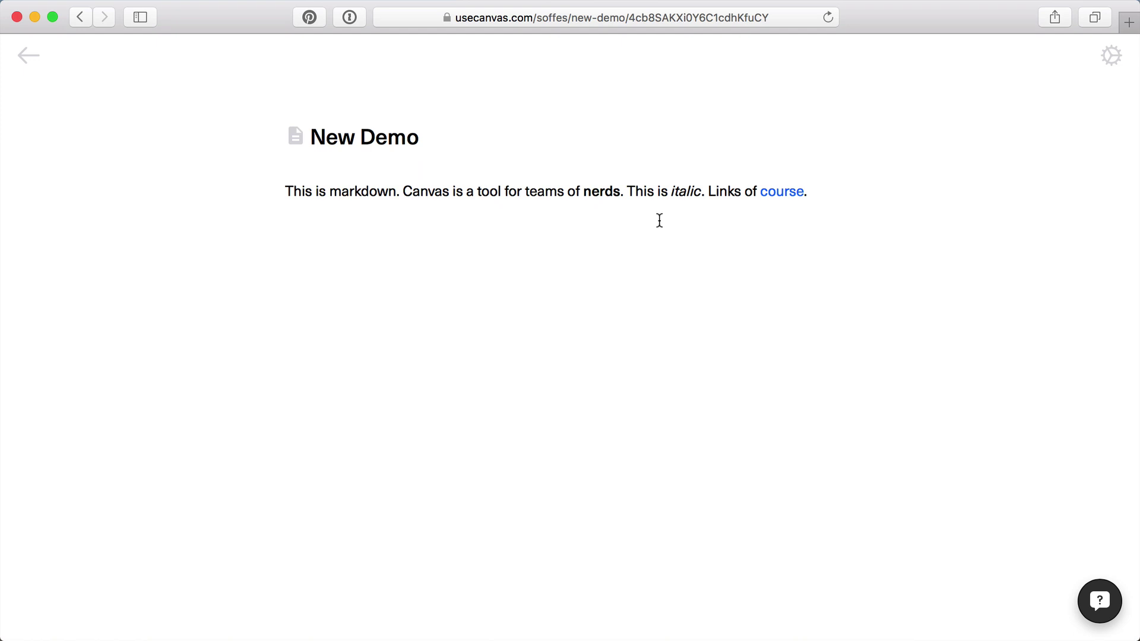
key(super+a)
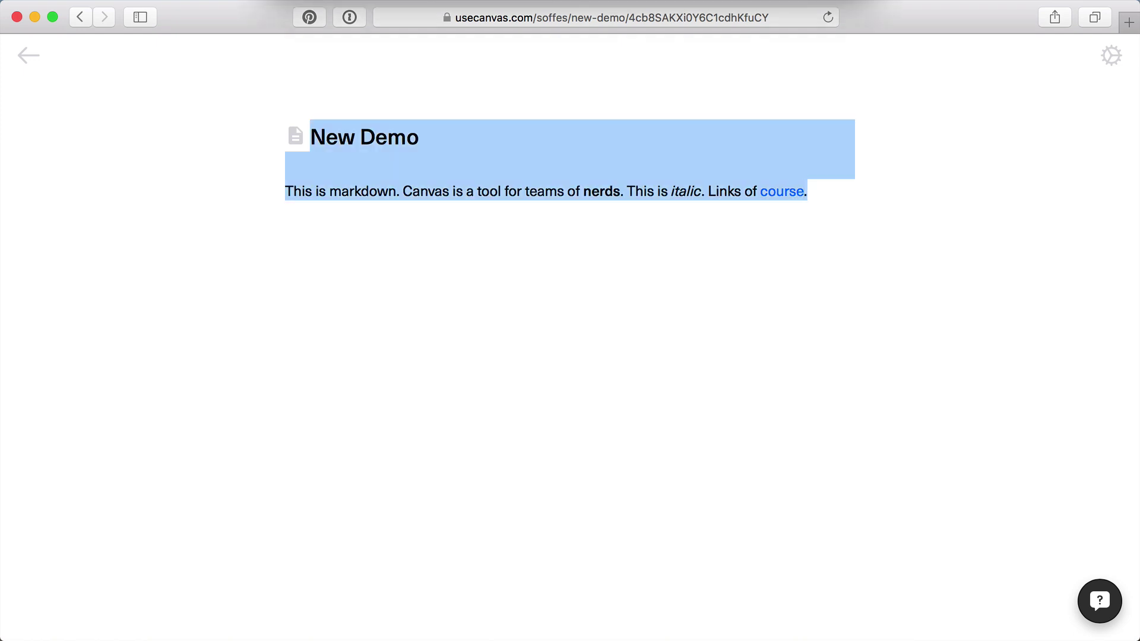
key(super+c)
key(super+Tab)
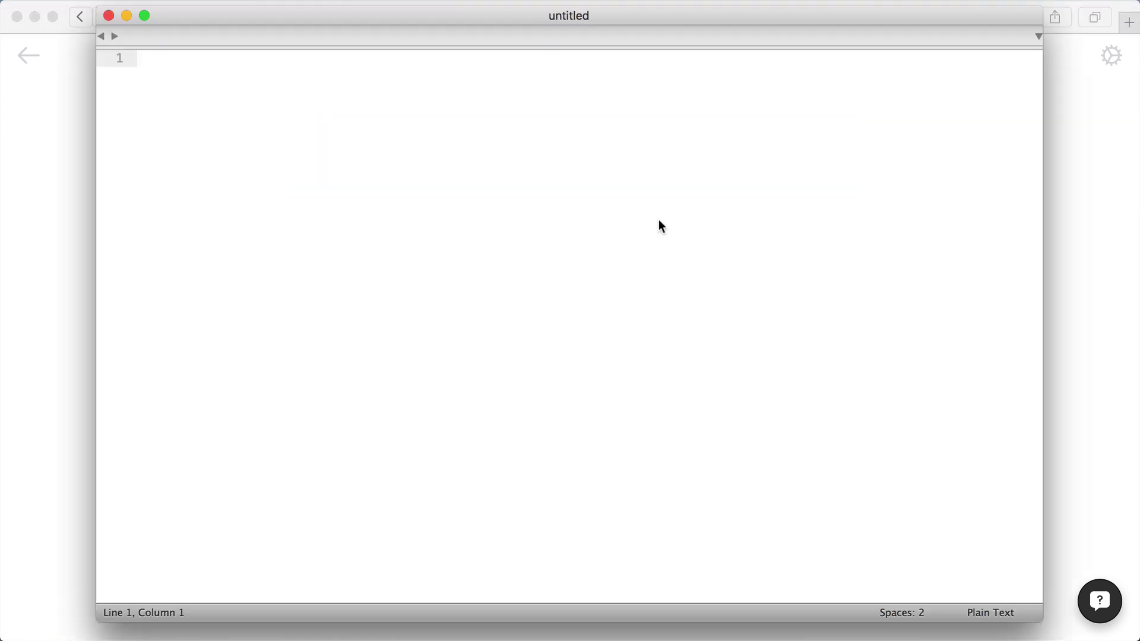
key(super+v)
drag(194, 58, 751, 212)
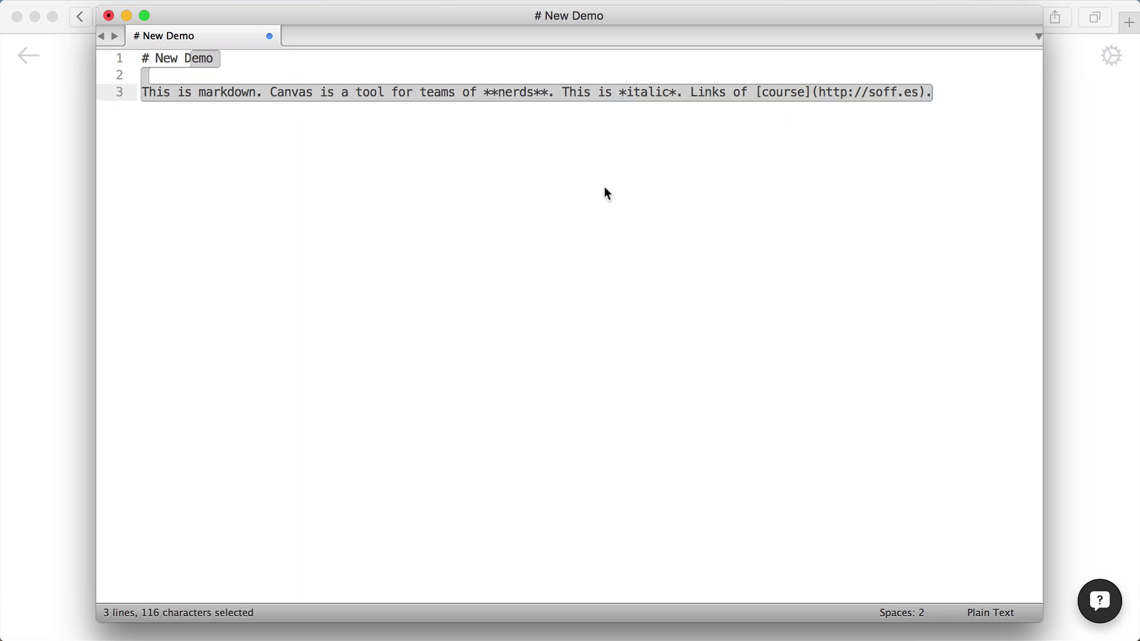
click(154, 58)
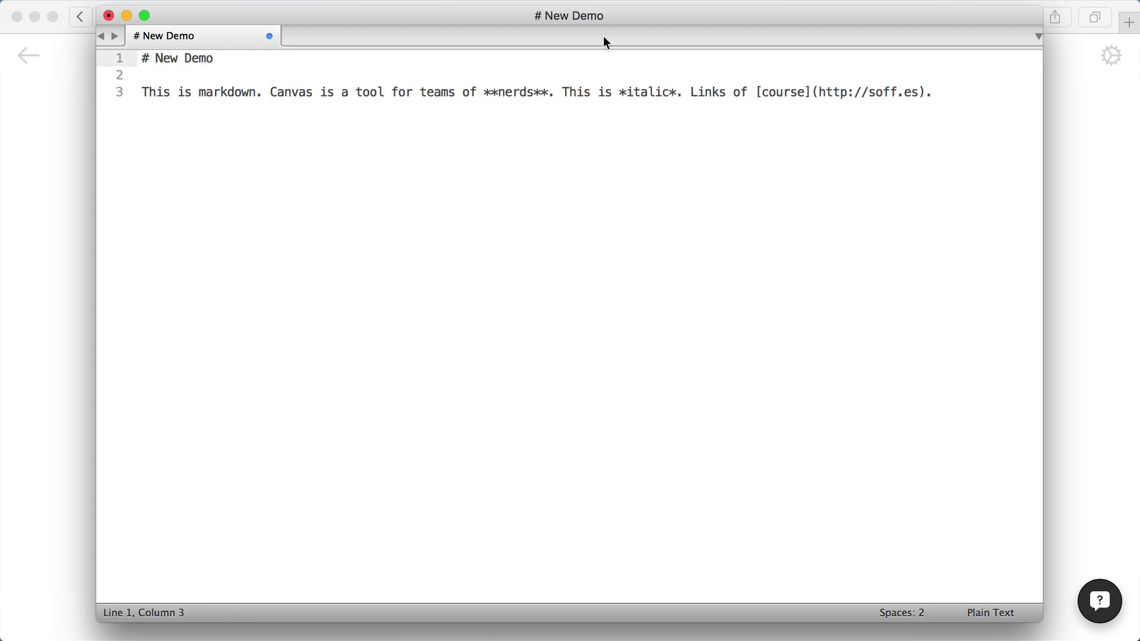
key(super+Tab)
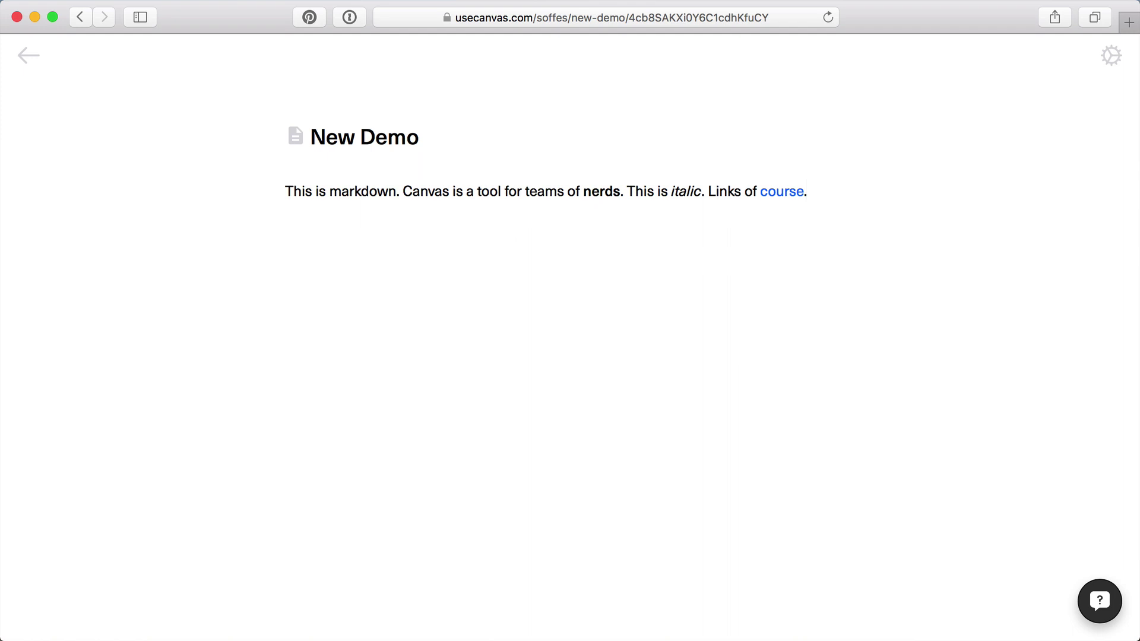
- Add '## This is a header', a 'Blah.' line, and a 'Lists' bullet with nested 'etc'
key(Return)
text(## This is a head)
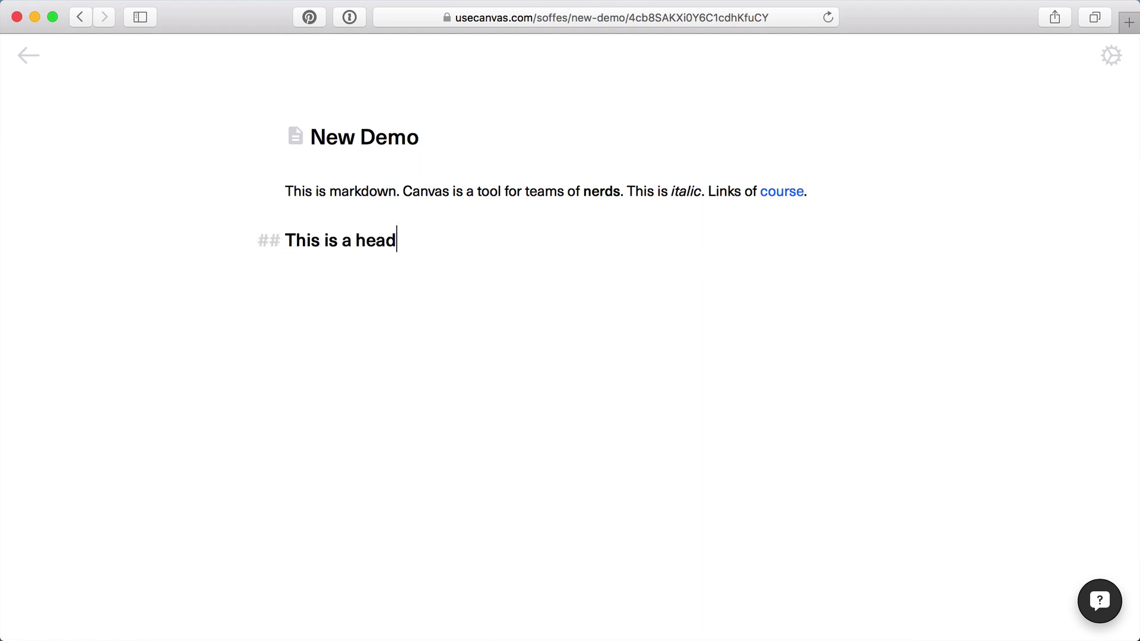
text(er)
key(Return)
text(Blah.)
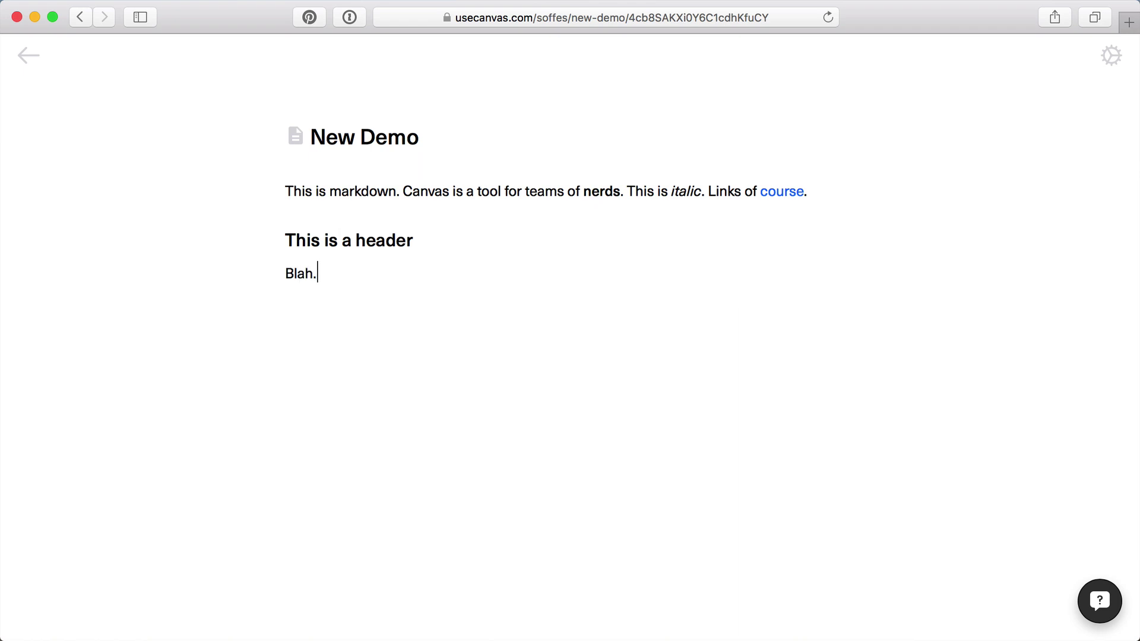
text(- Li)
text(sts)
key(Return)
key(Tab)
text(ect)
key(BackSpace)
key(BackSpace)
text(tc)
key(Return)
key(Return)
drag(284, 227, 446, 395)
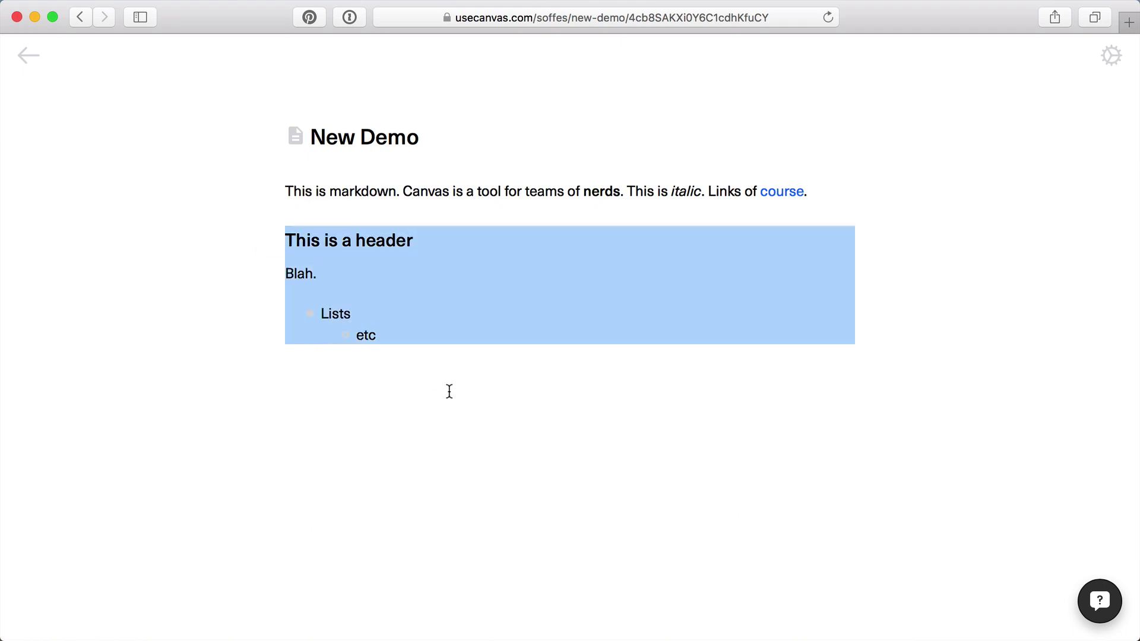
click(449, 392)
click(340, 316)
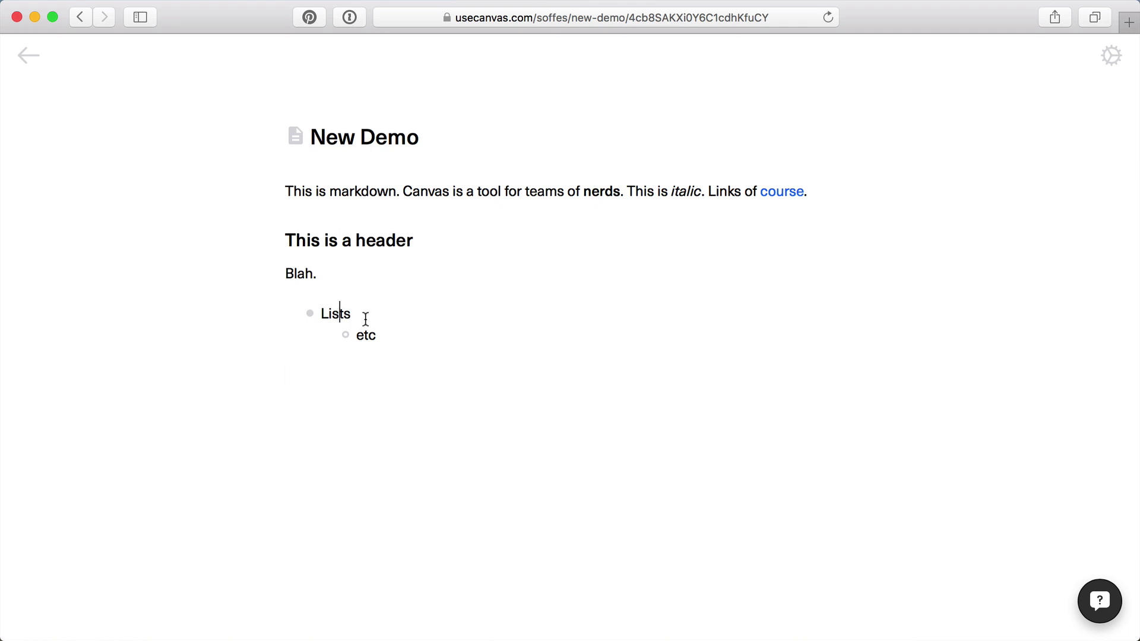
key(Left)
key(Left)
key(Left)
key(BackSpace)
text(-)
drag(283, 274, 330, 278)
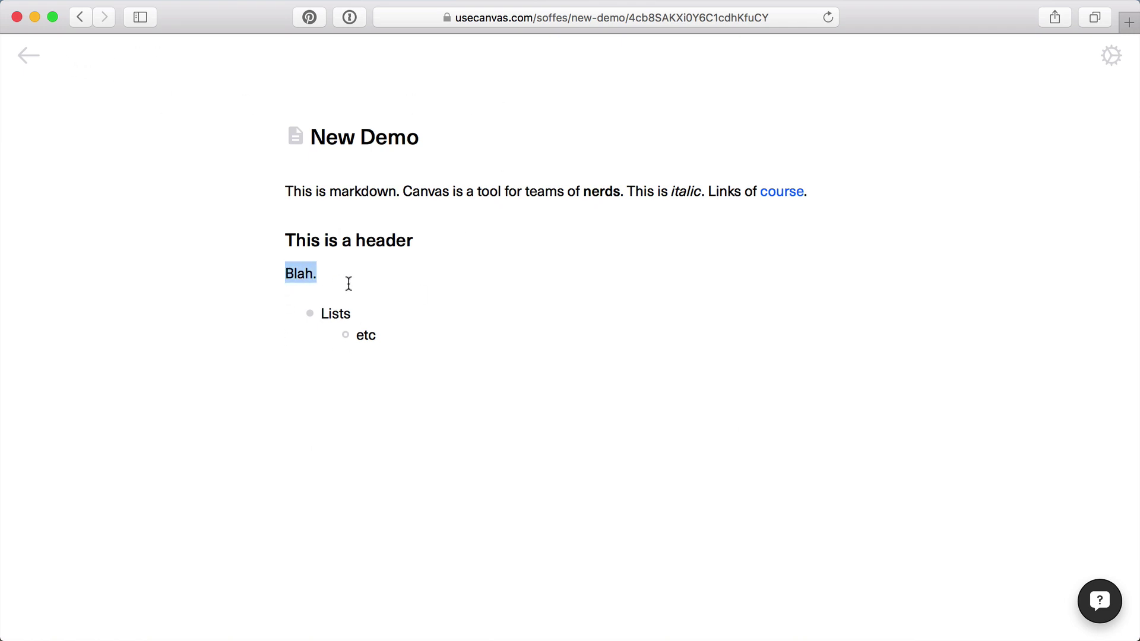
click(434, 319)
double_click(298, 191)
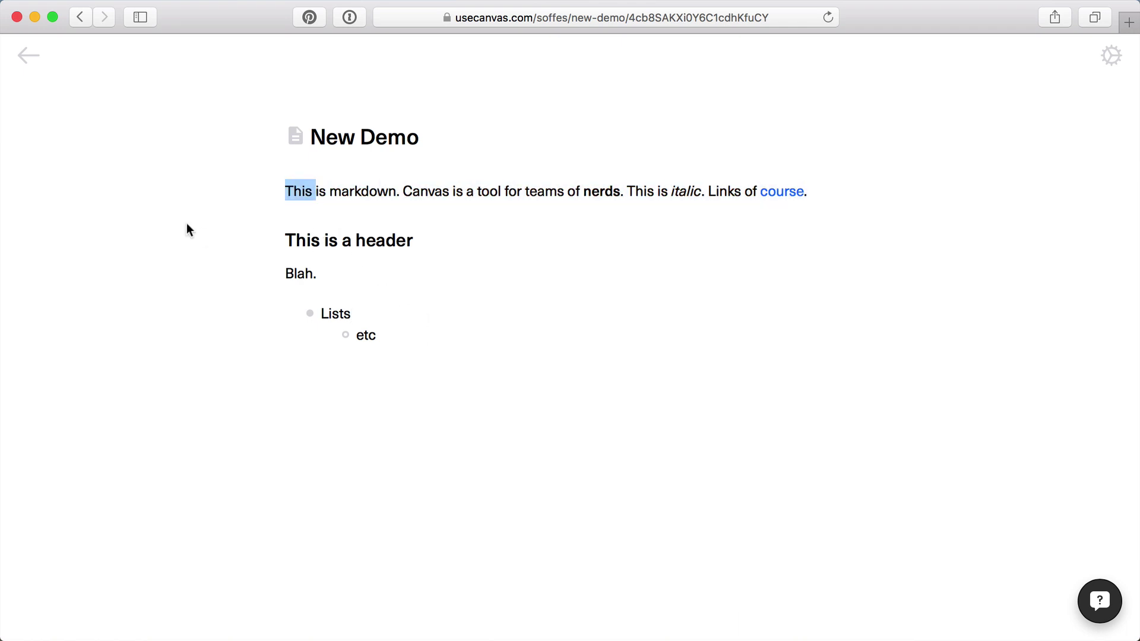
drag(402, 191, 826, 197)
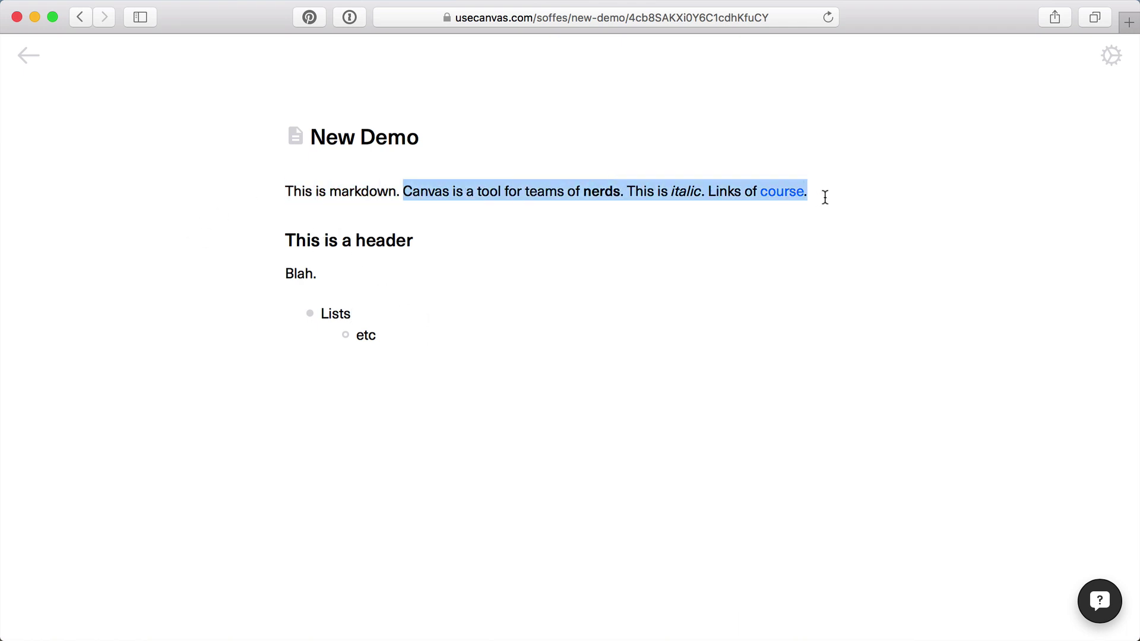
click(332, 484)
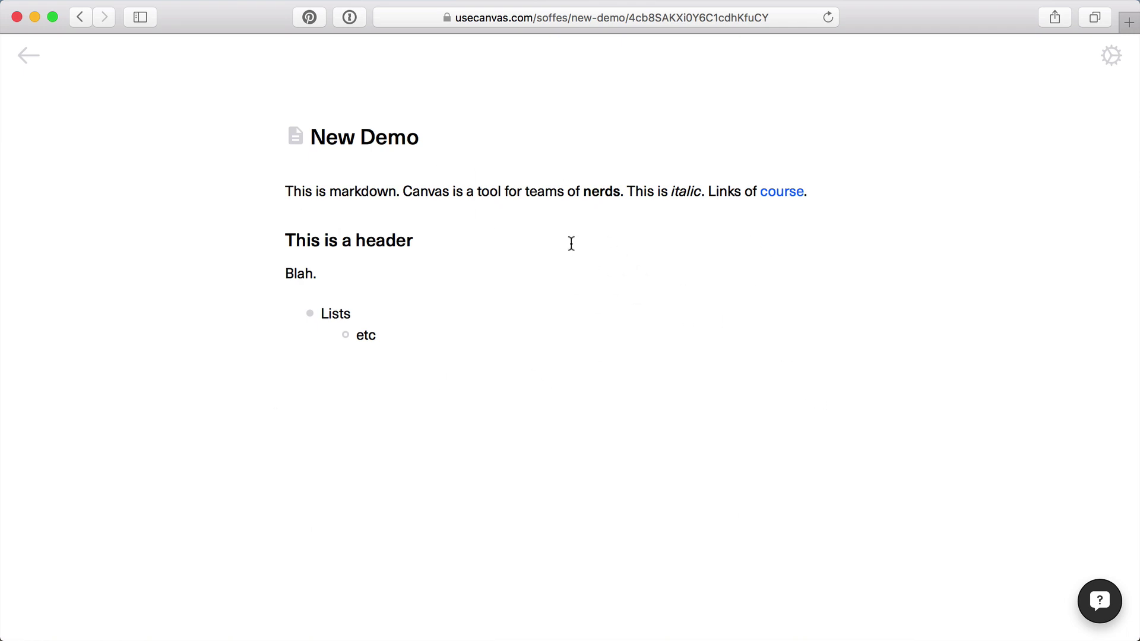
- Add a checklist below the nested list: unchecked 'This' and checked 'asdf'
click(564, 191)
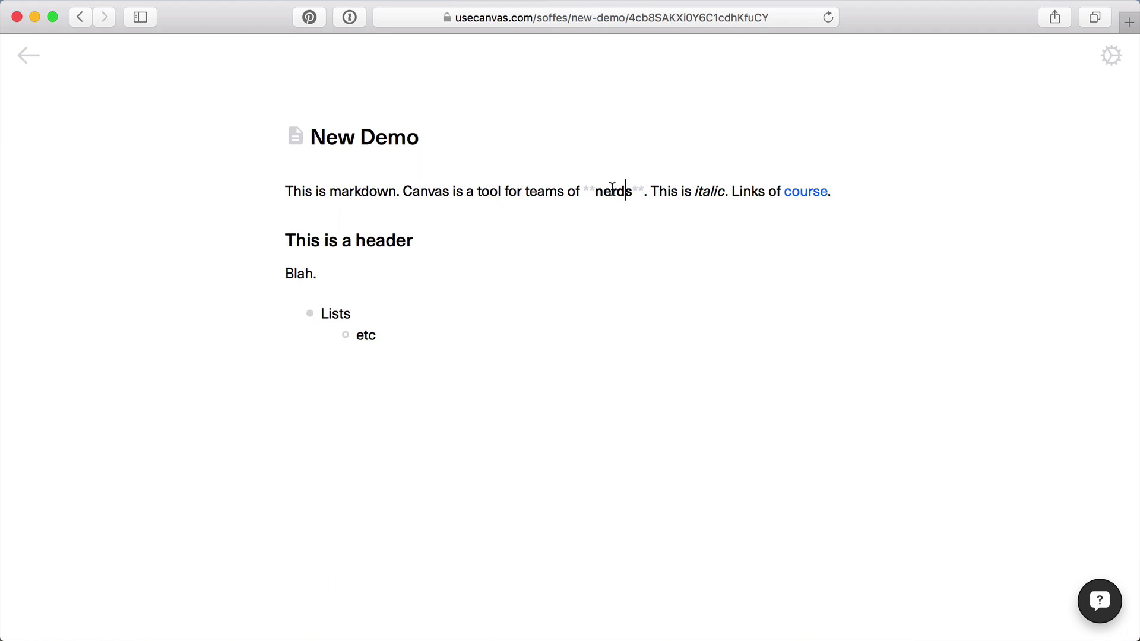
click(771, 191)
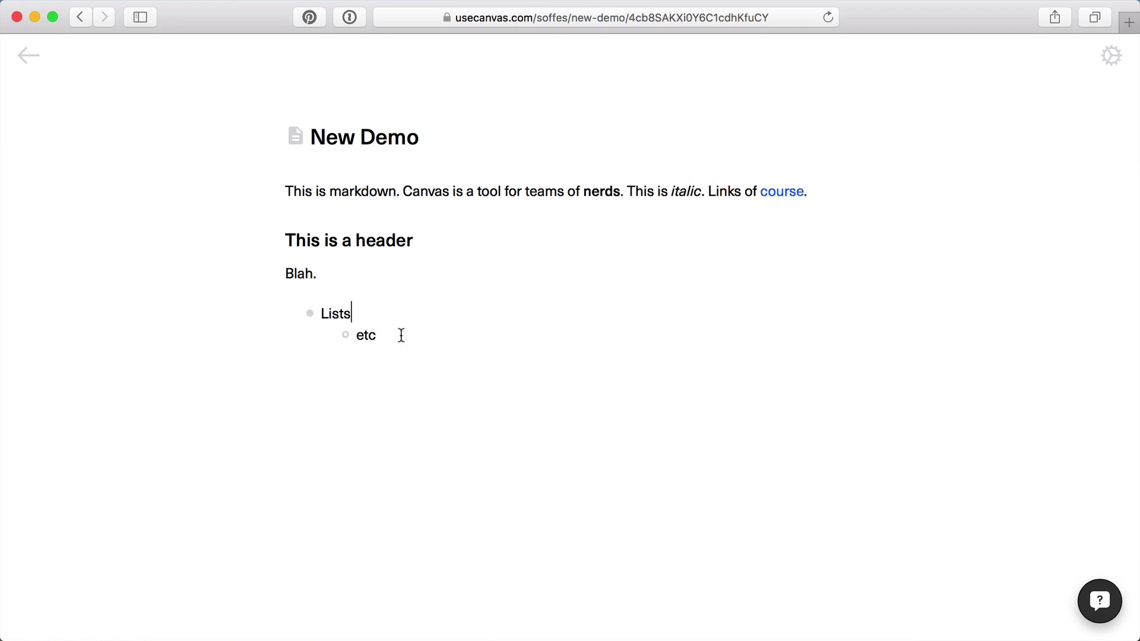
drag(357, 314, 408, 360)
click(408, 360)
text(- [)
text( ] T)
key(Return)
text(asdf)
click(309, 395)
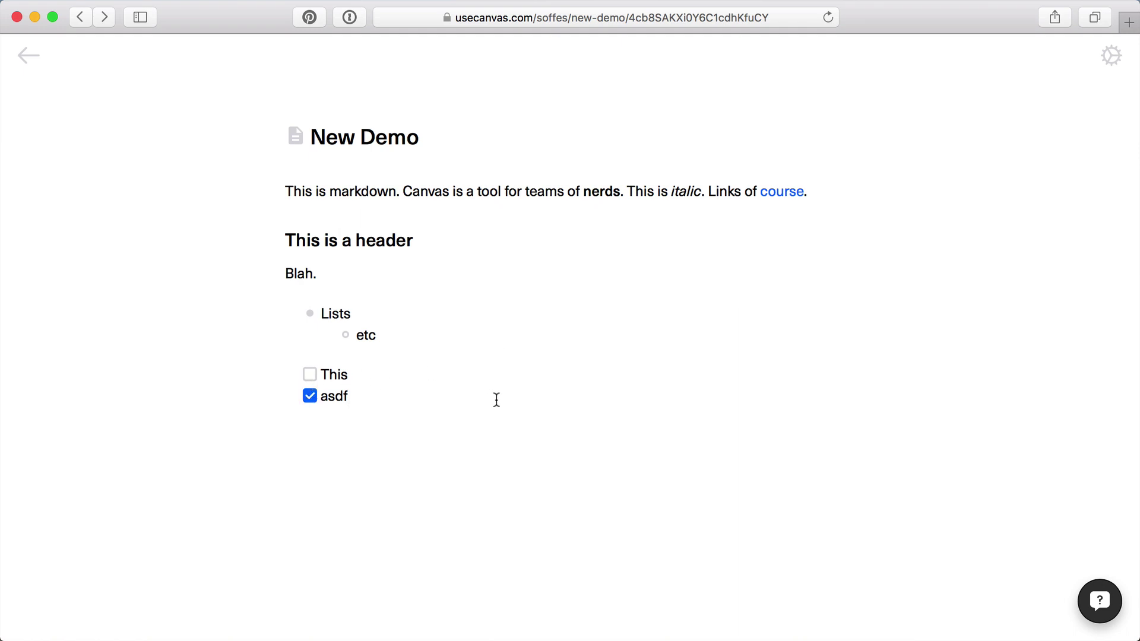
drag(450, 404, 503, 76)
click(574, 396)
- Open the Formatting Guide page from the document's gear menu
click(497, 334)
click(1111, 55)
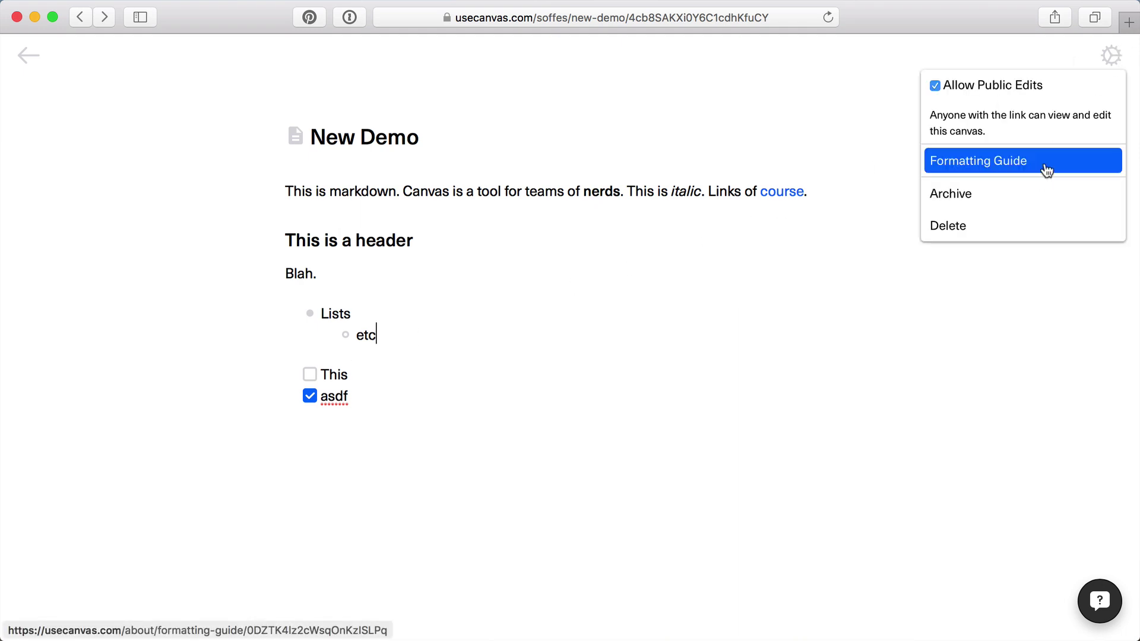
click(1041, 167)
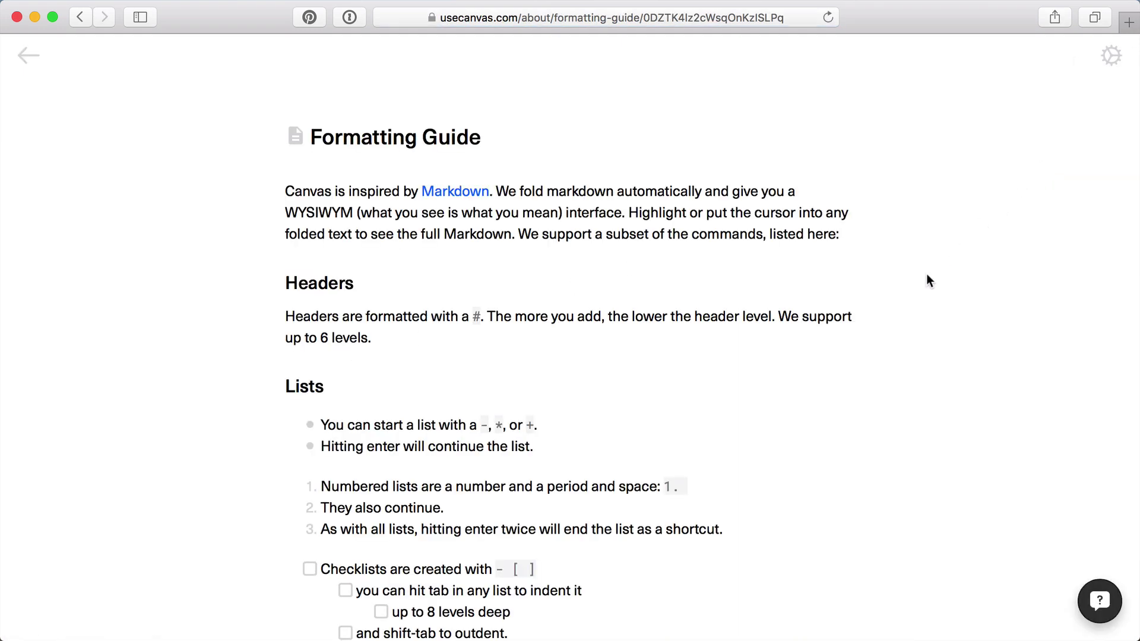
scroll(692, 256, down, 4)
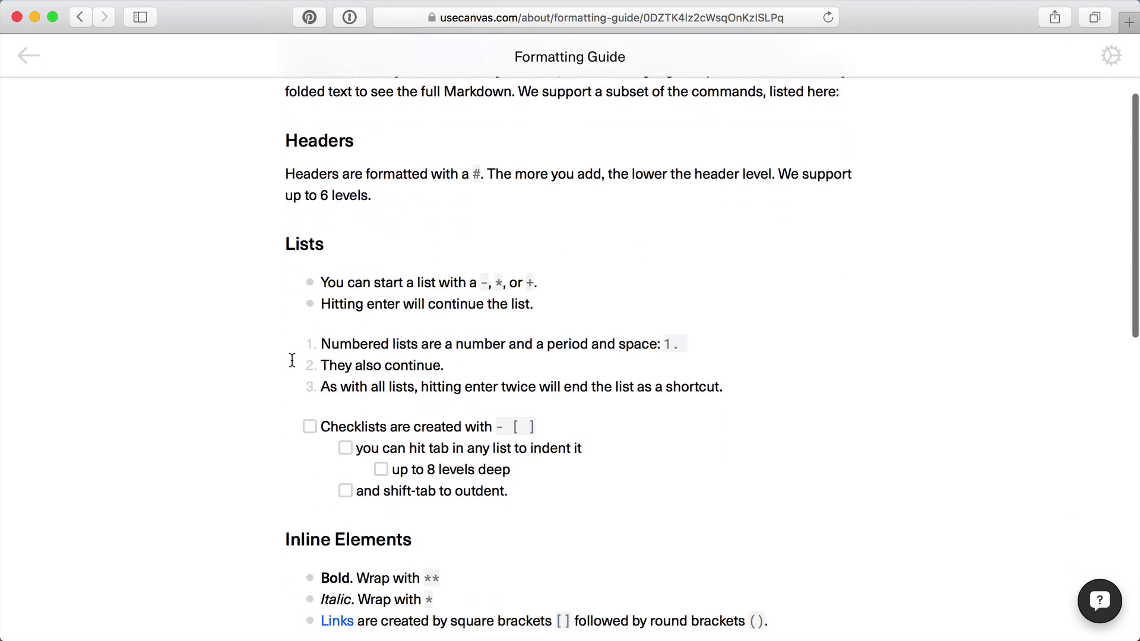
scroll(377, 343, down, 1)
scroll(376, 343, down, 3)
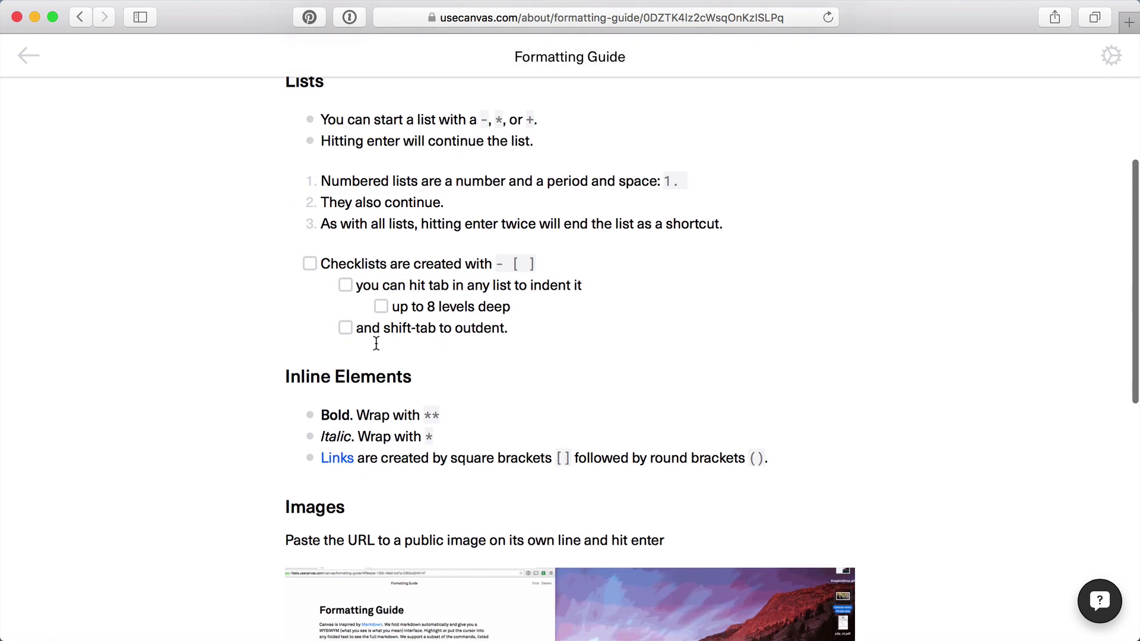
scroll(377, 342, down, 3)
scroll(518, 338, down, 4)
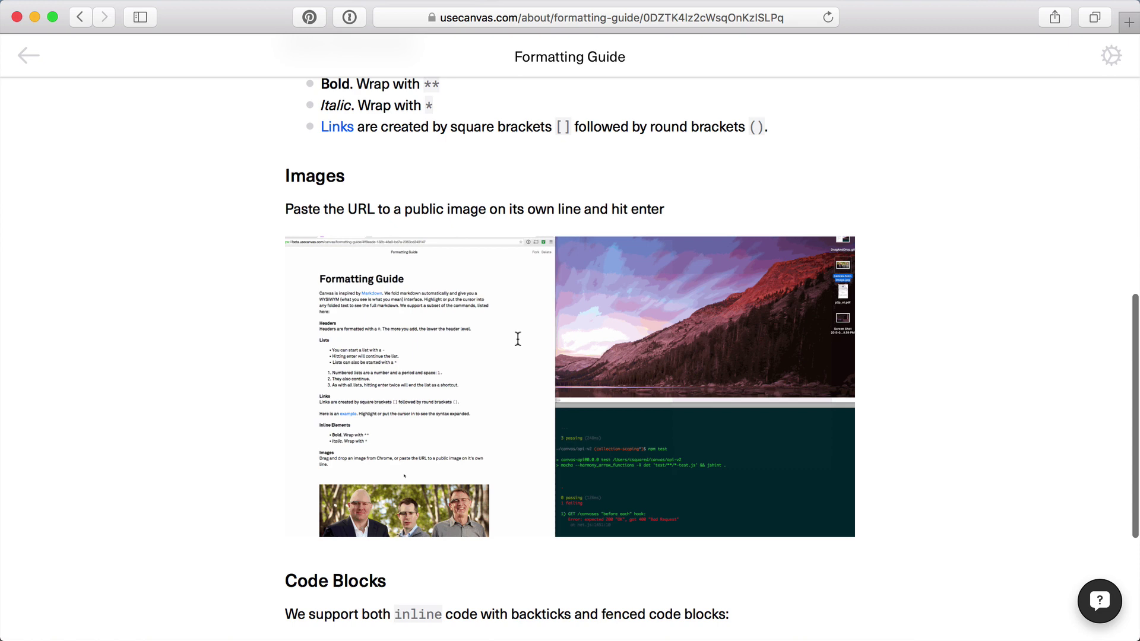
scroll(517, 337, down, 1)
scroll(567, 158, up, 2)
click(567, 158)
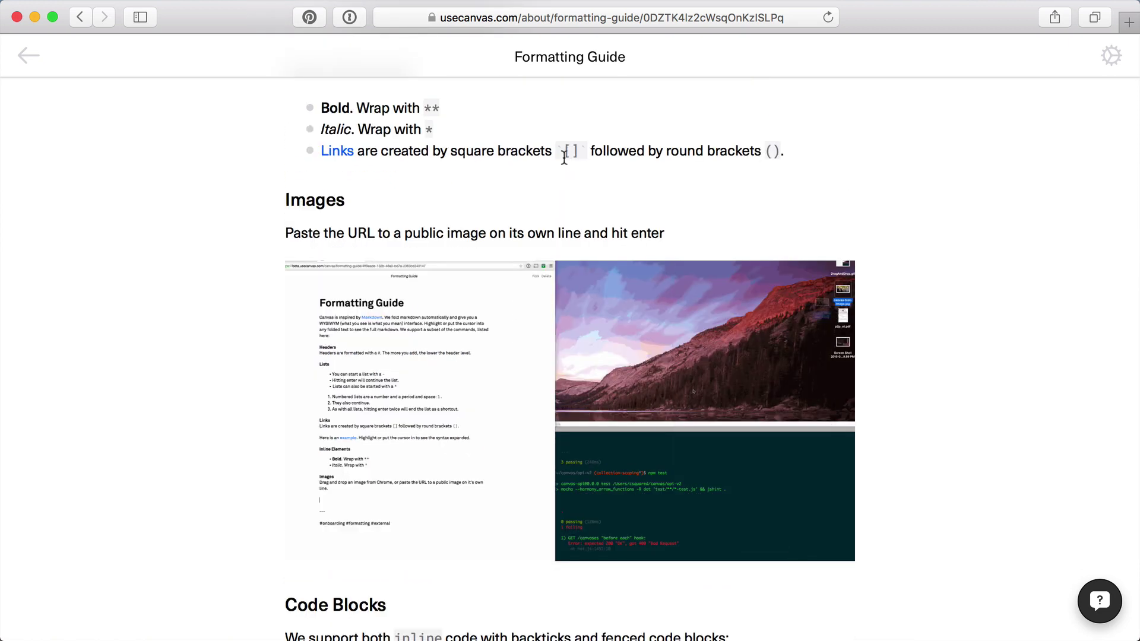
double_click(567, 152)
click(566, 165)
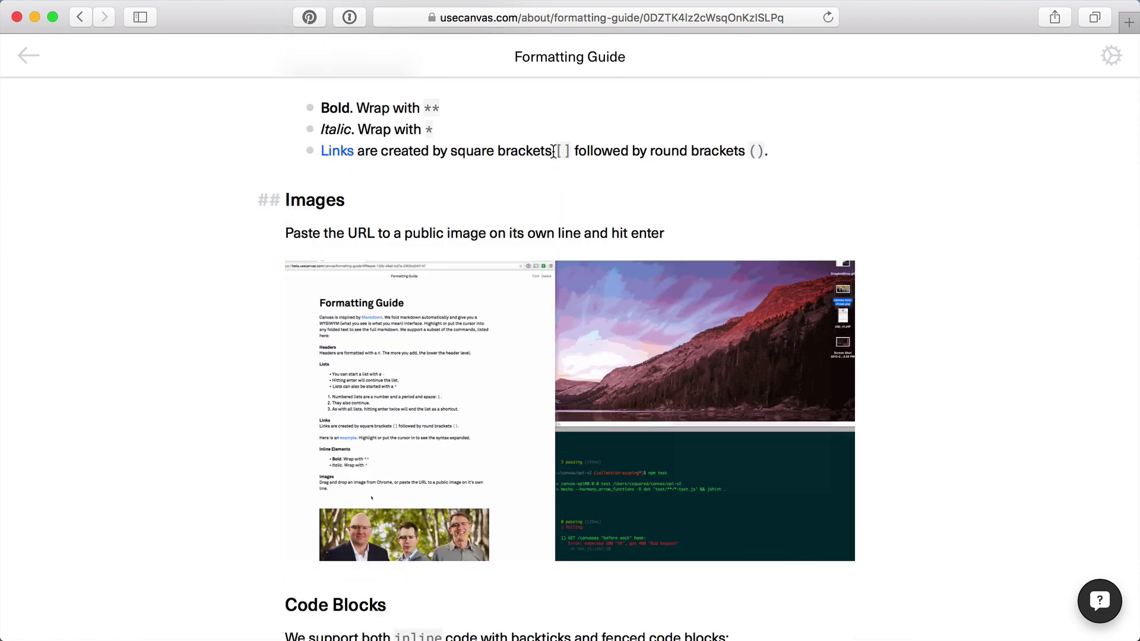
scroll(468, 213, down, 1)
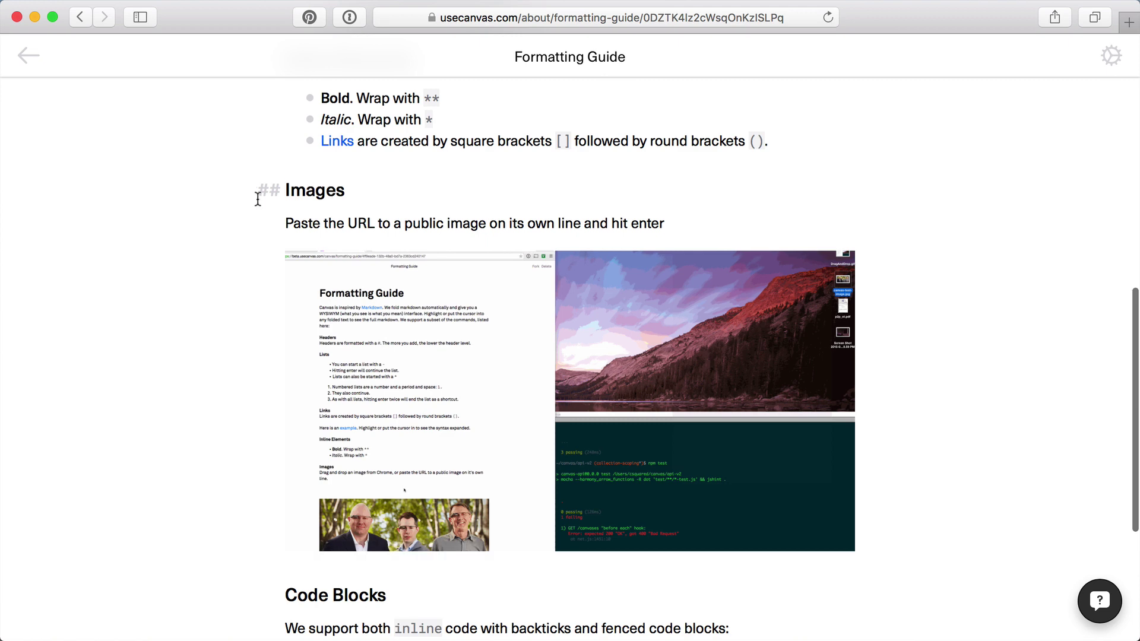
click(319, 223)
click(392, 223)
scroll(393, 223, down, 3)
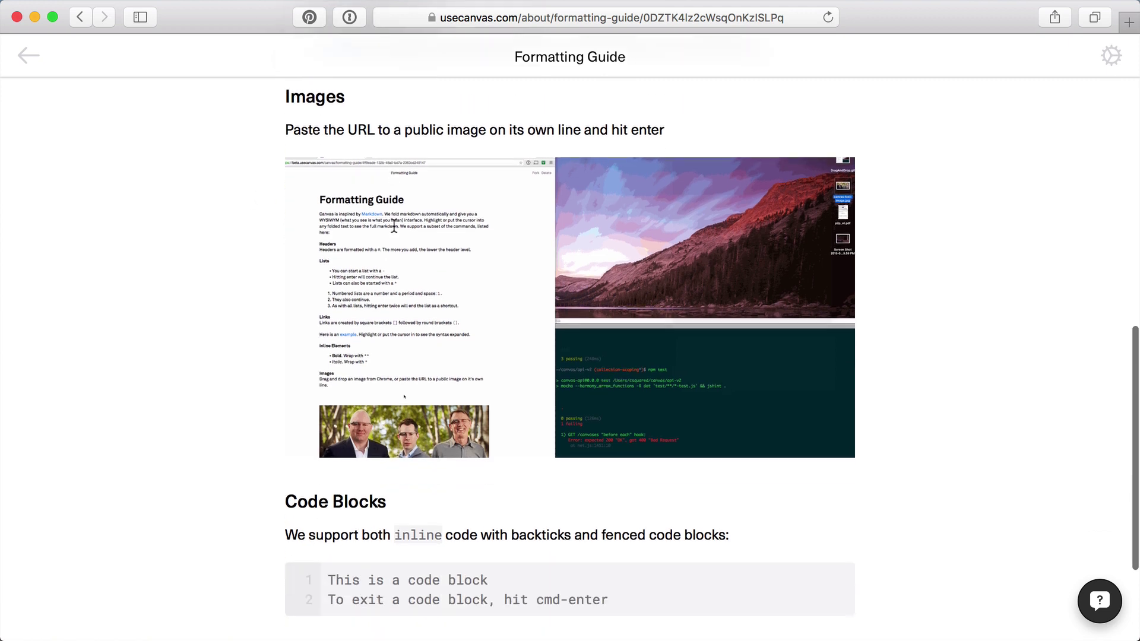
scroll(488, 222, down, 1)
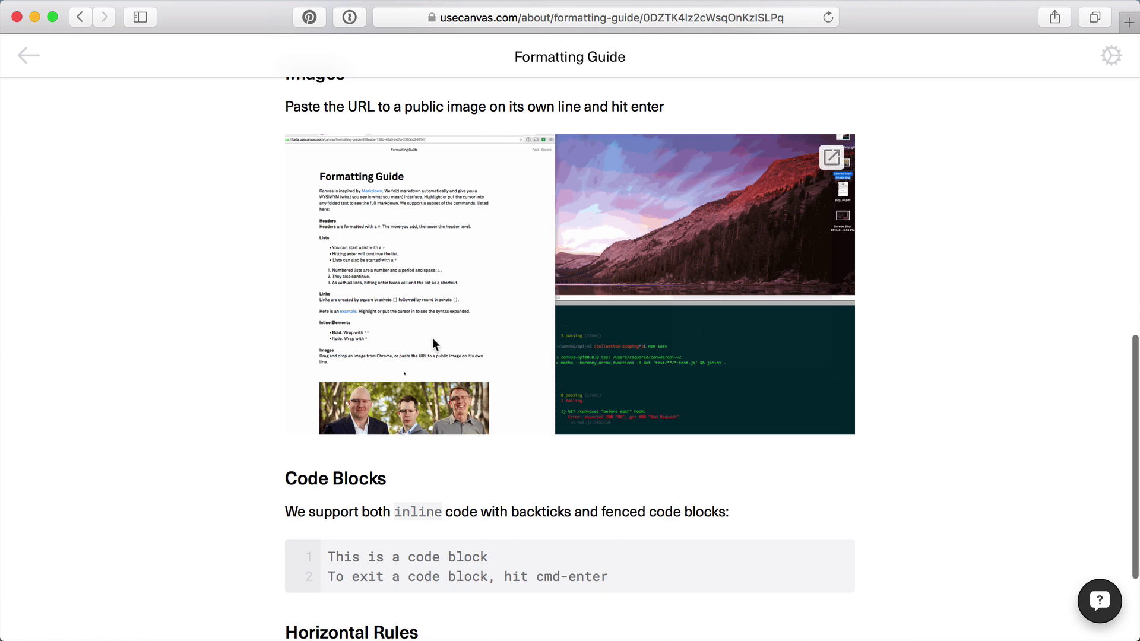
scroll(432, 337, down, 3)
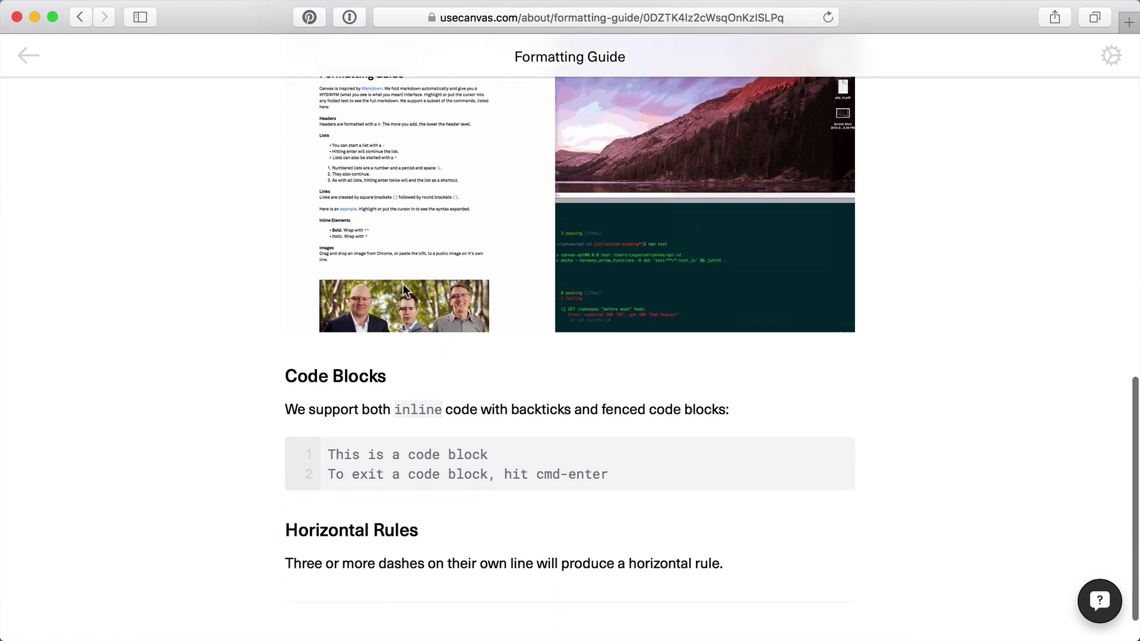
scroll(461, 307, down, 2)
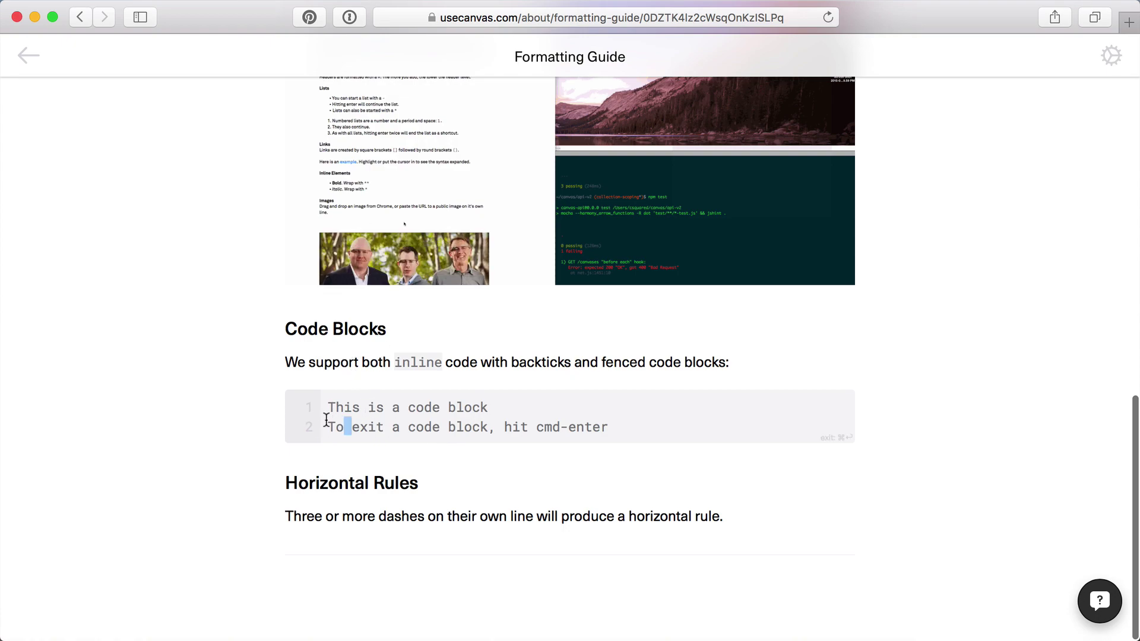
click(285, 483)
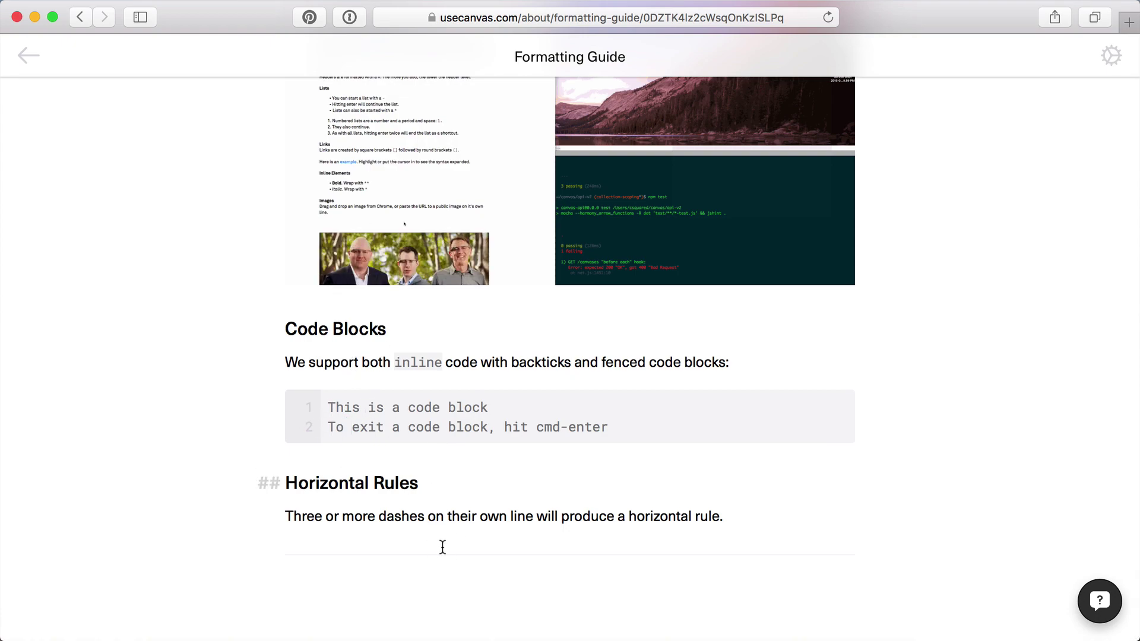
scroll(490, 304, up, 10)
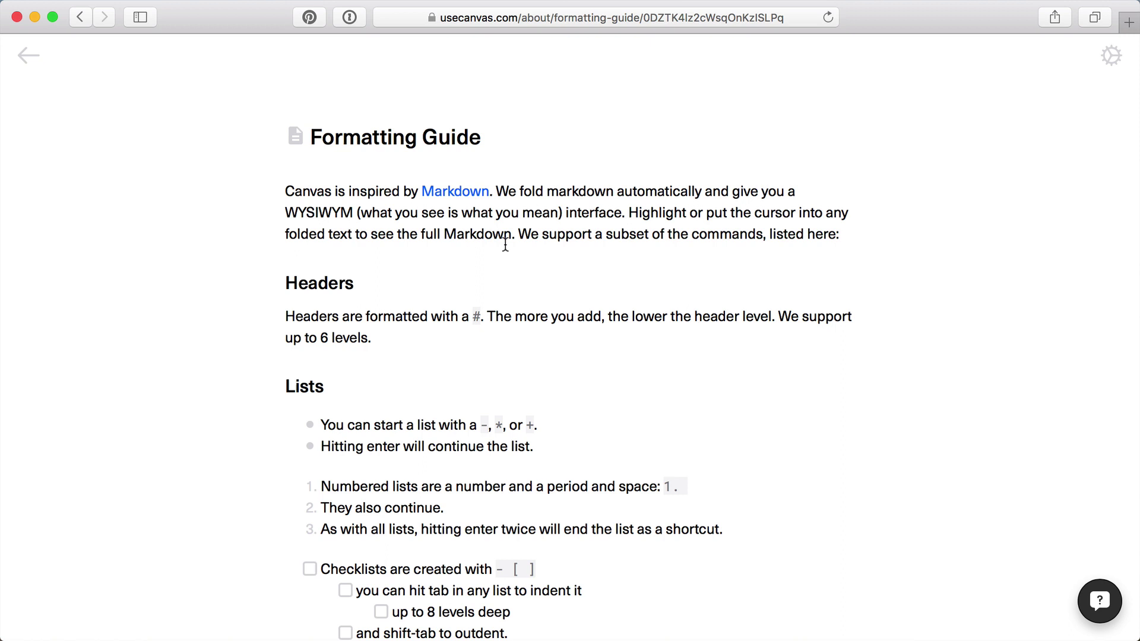
drag(840, 233, 733, 213)
click(721, 212)
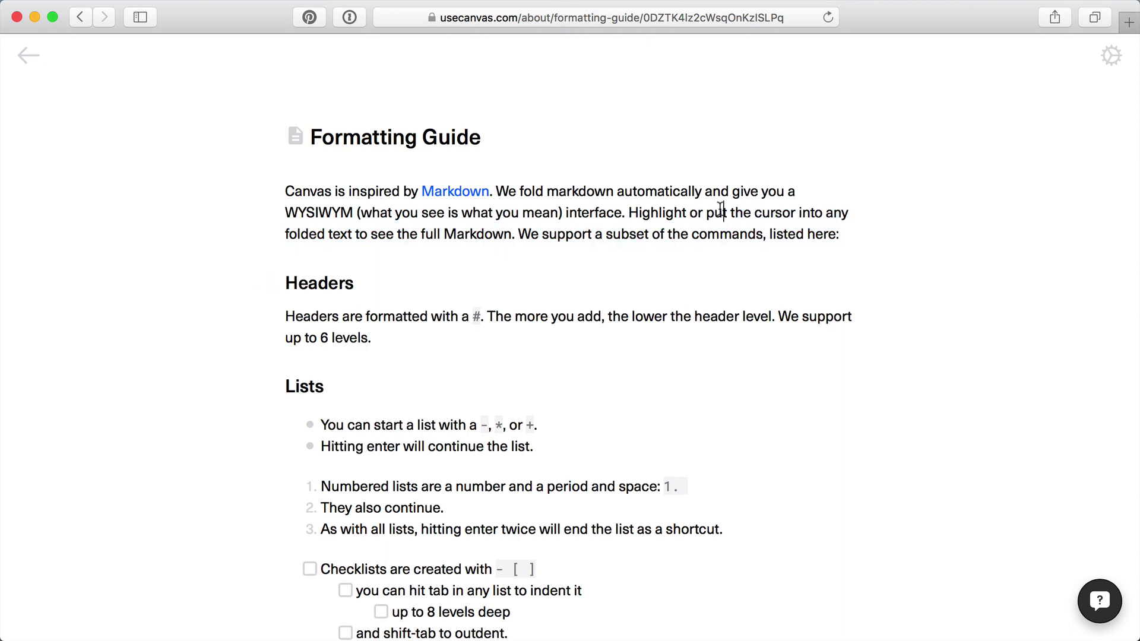